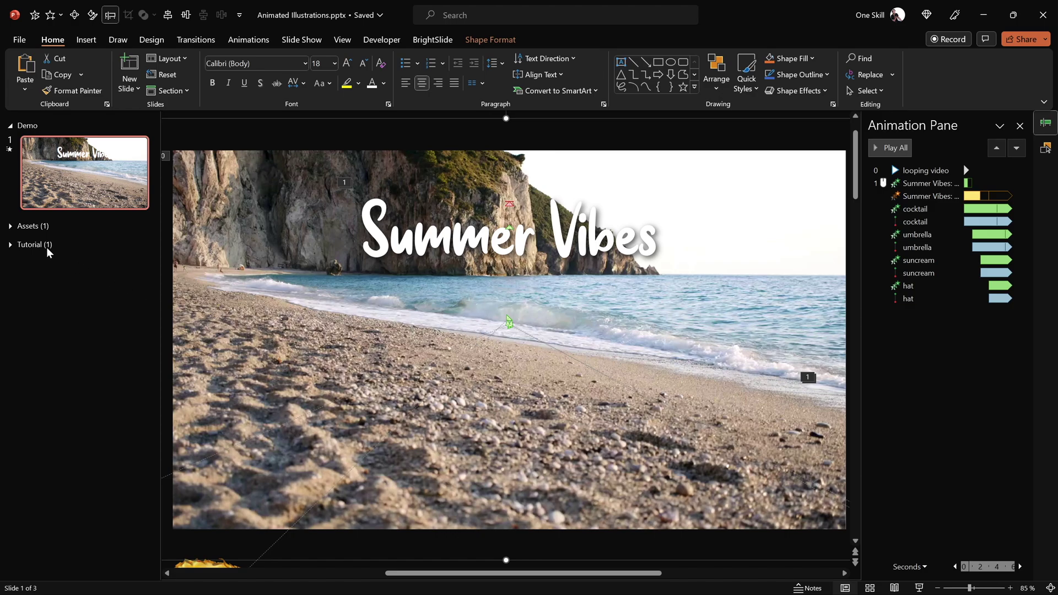
Expand the Assets section and display its slide with the Animation Pane closed.
left_click(10, 226)
left_click(98, 255)
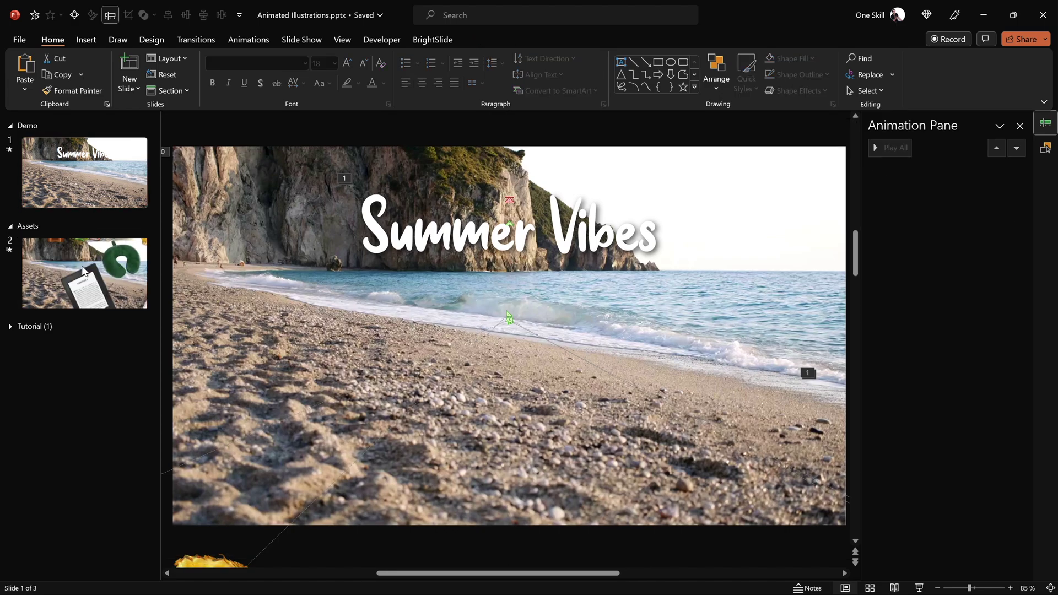
left_click(1045, 124)
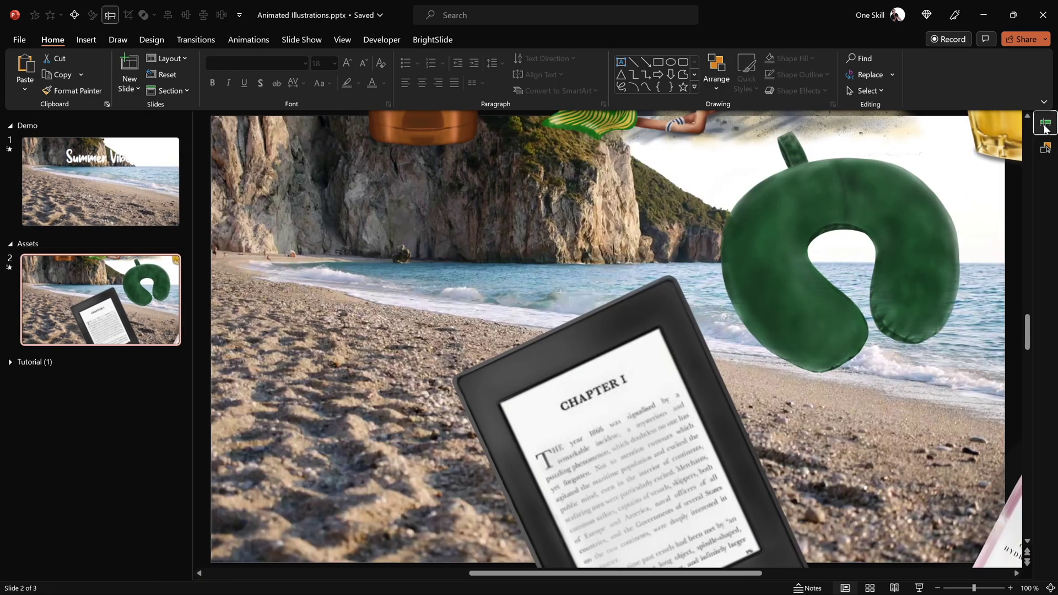
left_click_drag(978, 589, 952, 588)
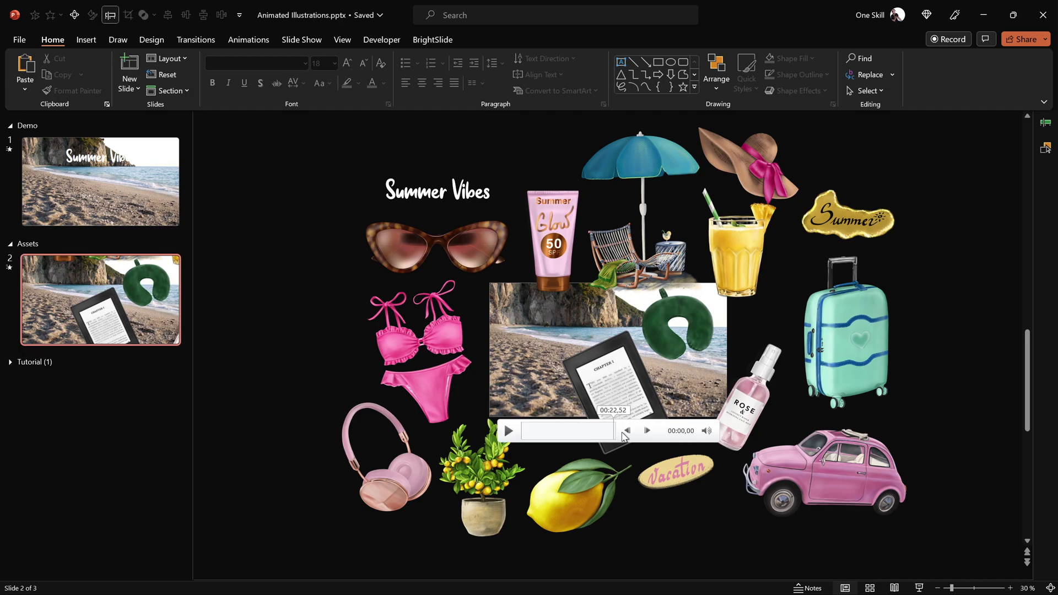
Examine the individual illustrations around the Assets slide, such as the suitcase, e-reader, cocktail, suncream and umbrella.
left_click(474, 236)
left_click(383, 420)
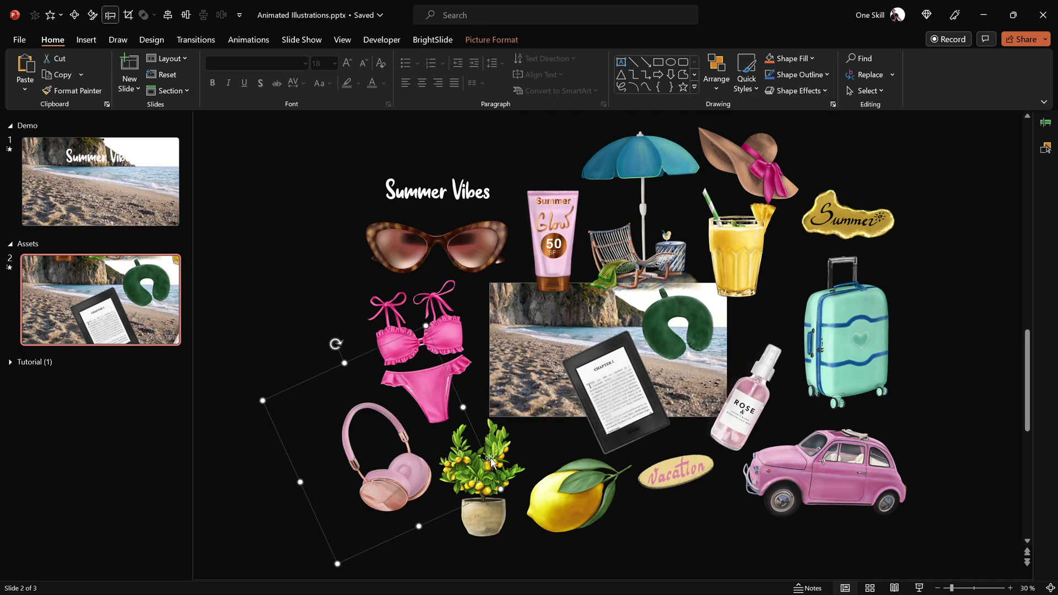
left_click(503, 446)
left_click(580, 473)
left_click(680, 473)
left_click(754, 381)
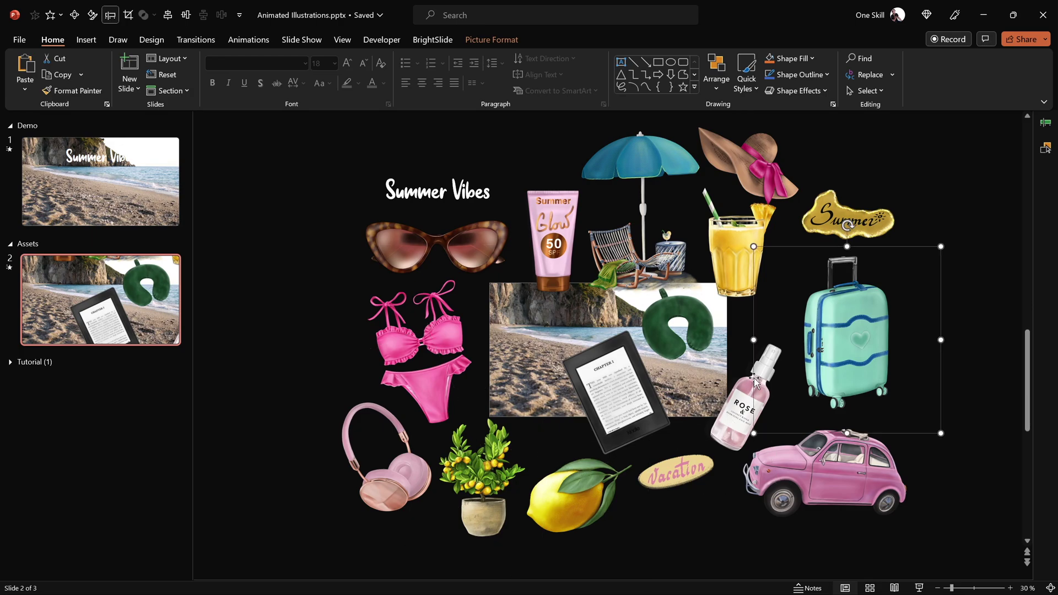
left_click(821, 474)
left_click(631, 392)
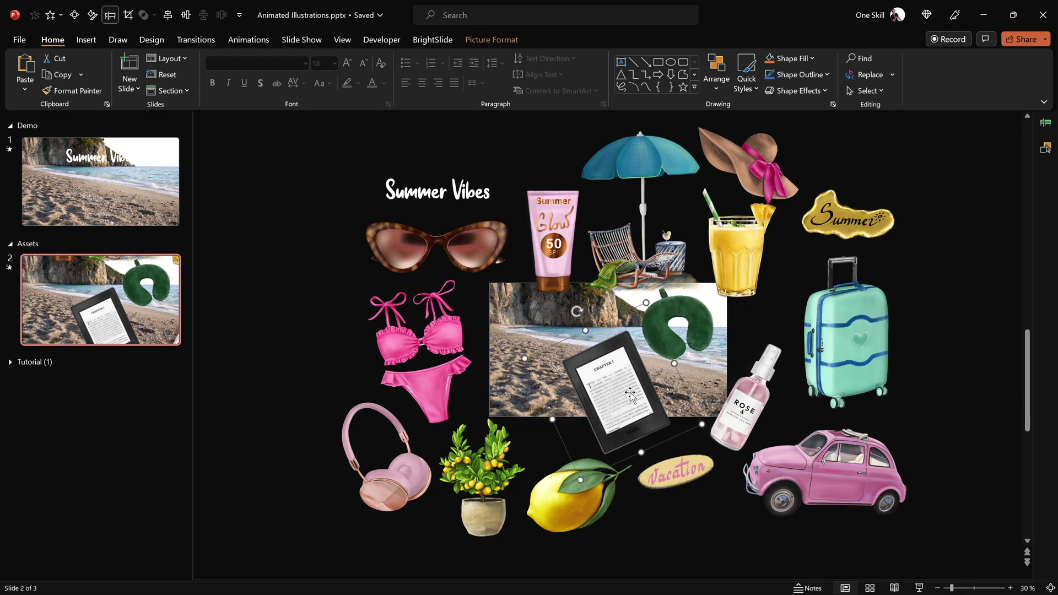
left_click(736, 246)
left_click(550, 222)
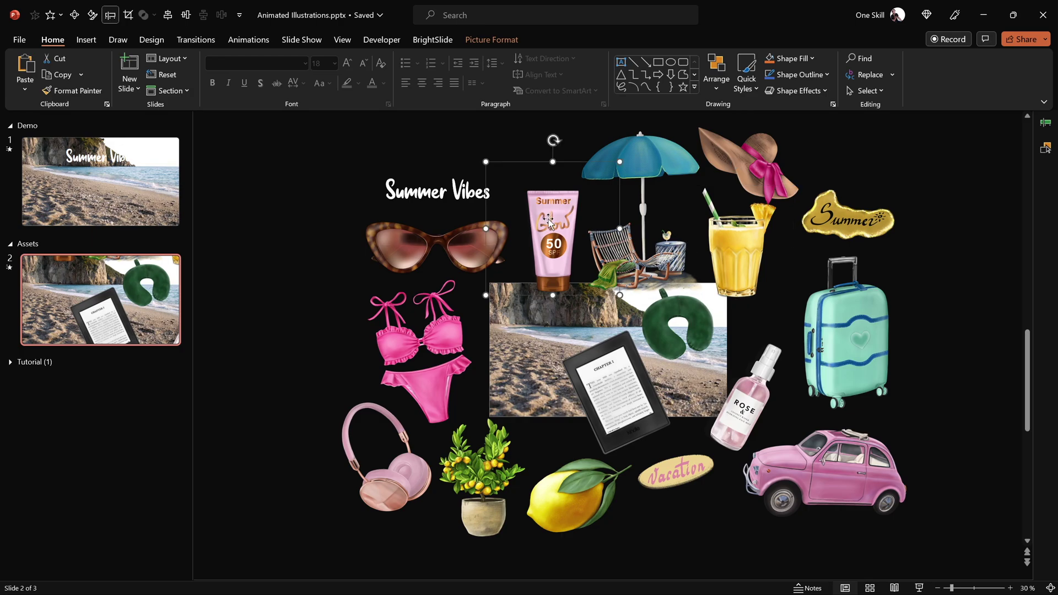
left_click(641, 163)
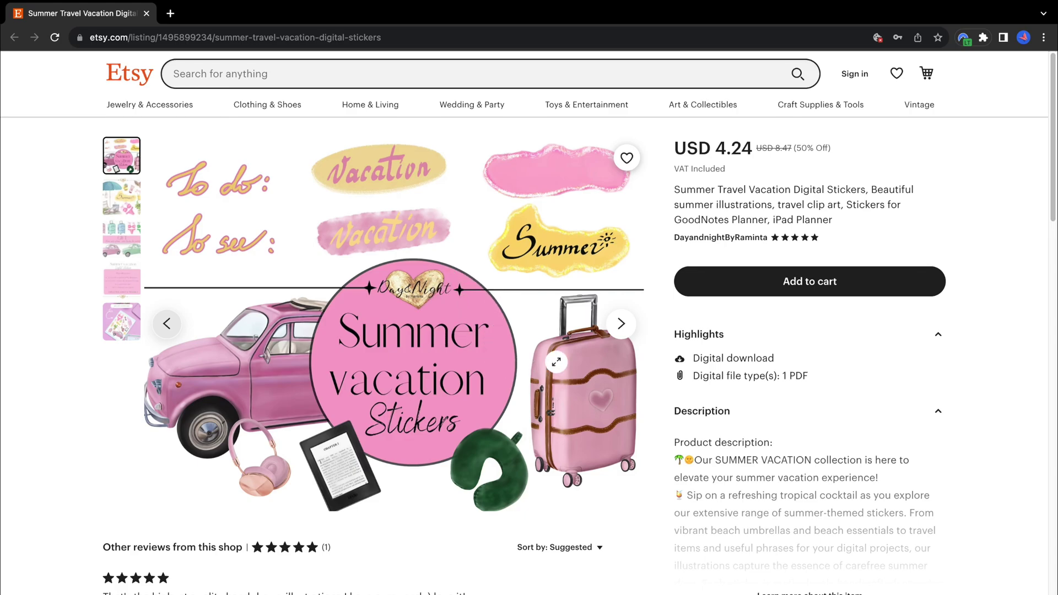
Look through the product images of the Summer Travel Vacation Digital Stickers listing on Etsy in the browser.
left_click(622, 324)
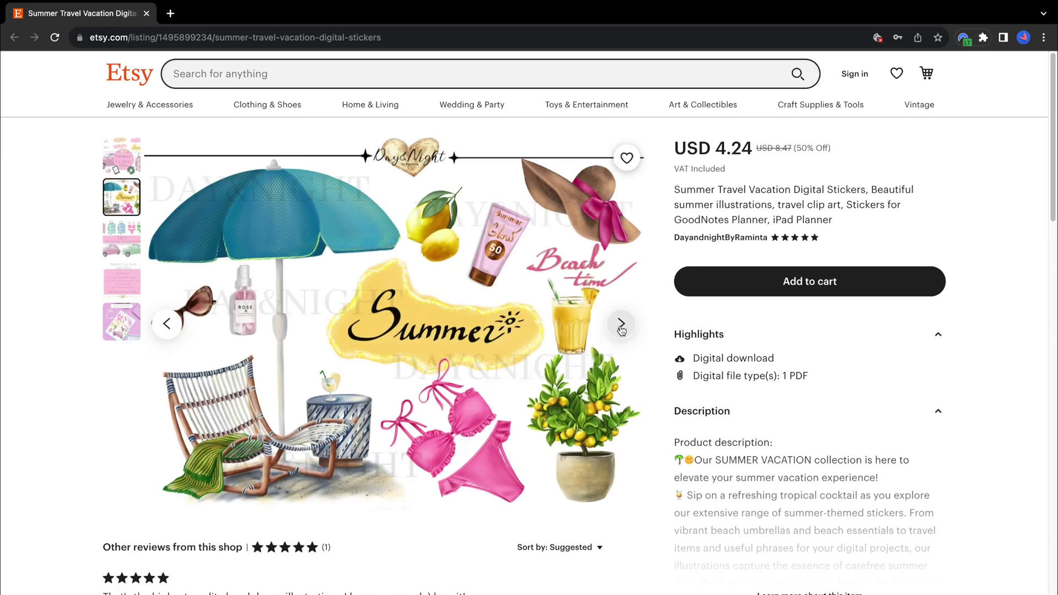
left_click(621, 325)
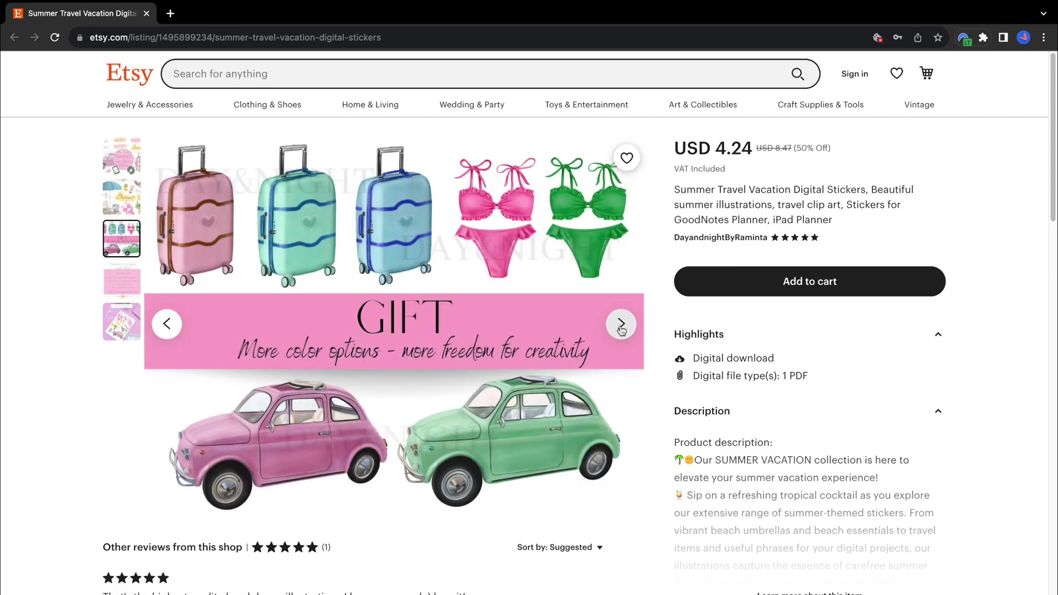
left_click(621, 326)
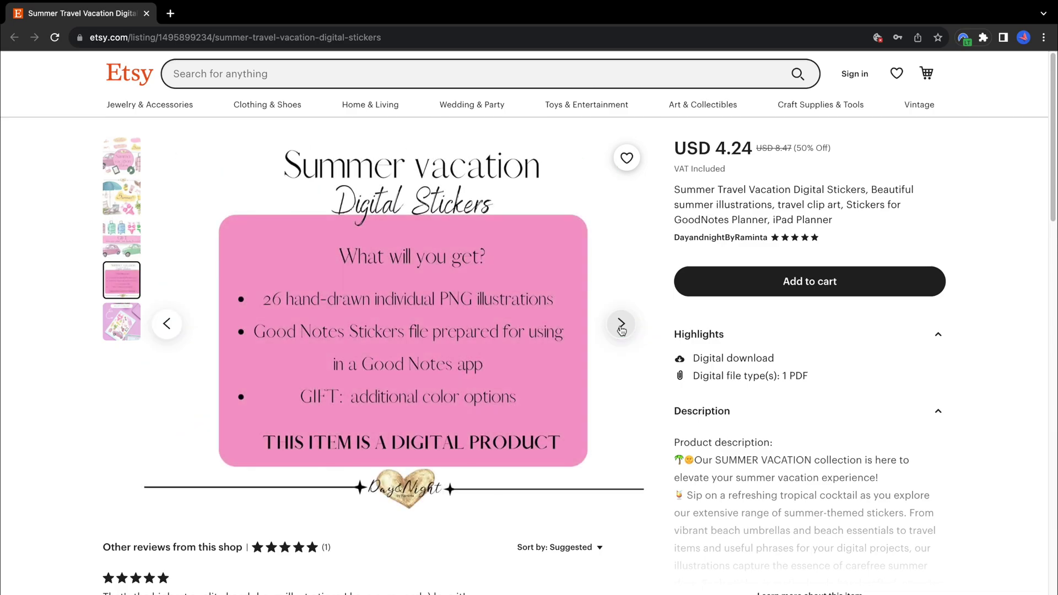
left_click(621, 325)
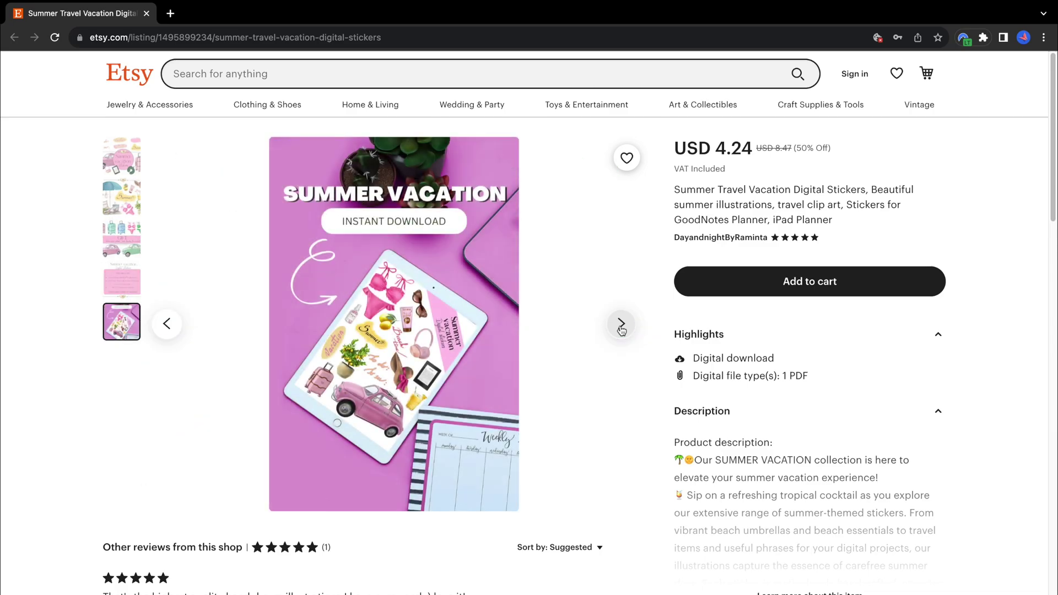
left_click(621, 326)
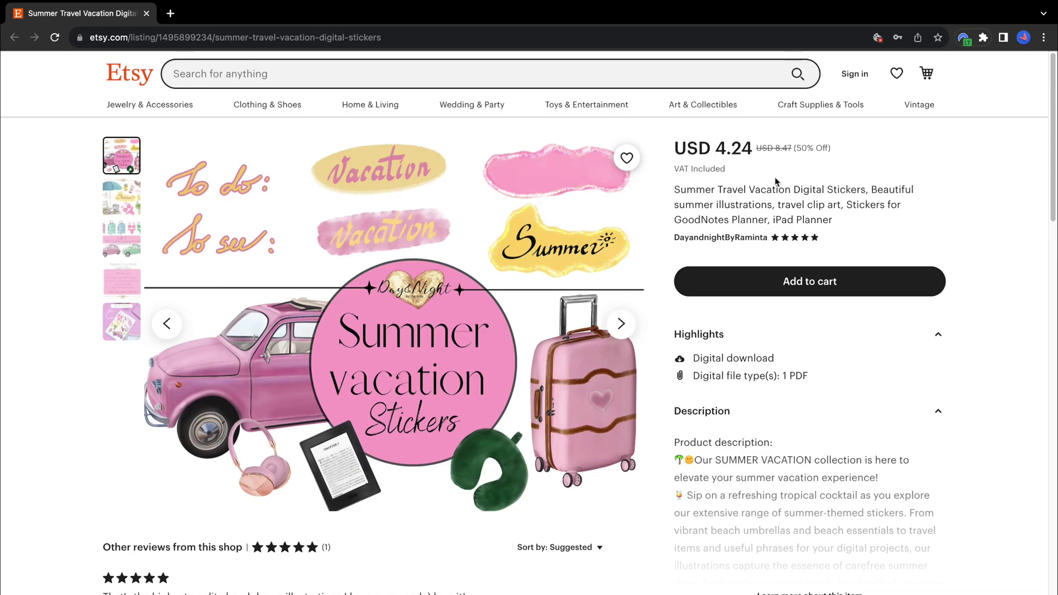
left_click(620, 333)
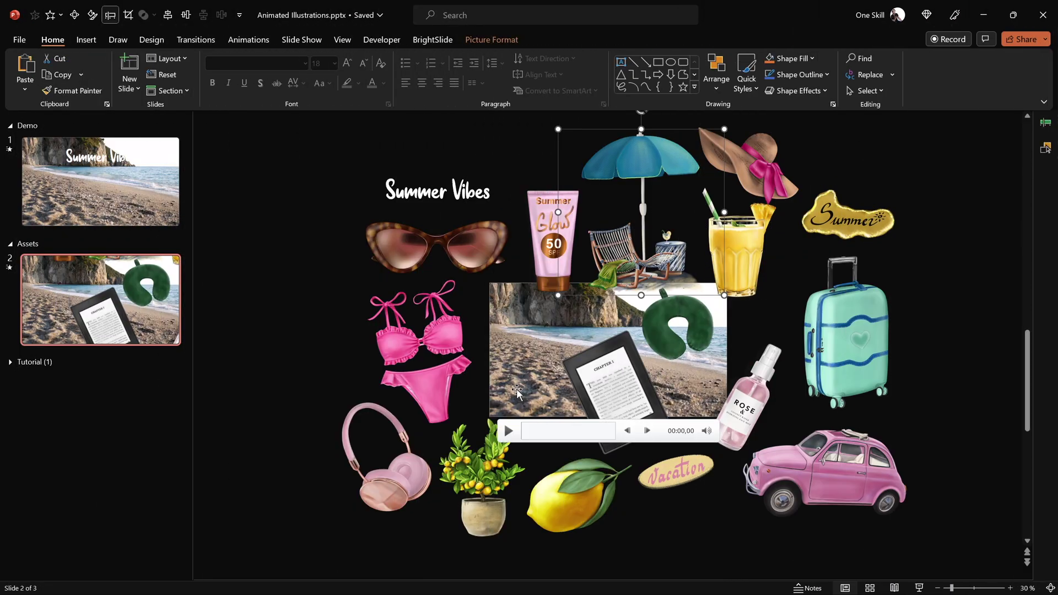
In PowerPoint, copy the beach video from the Assets slide onto the blank slide in the Tutorial section.
left_click(518, 392)
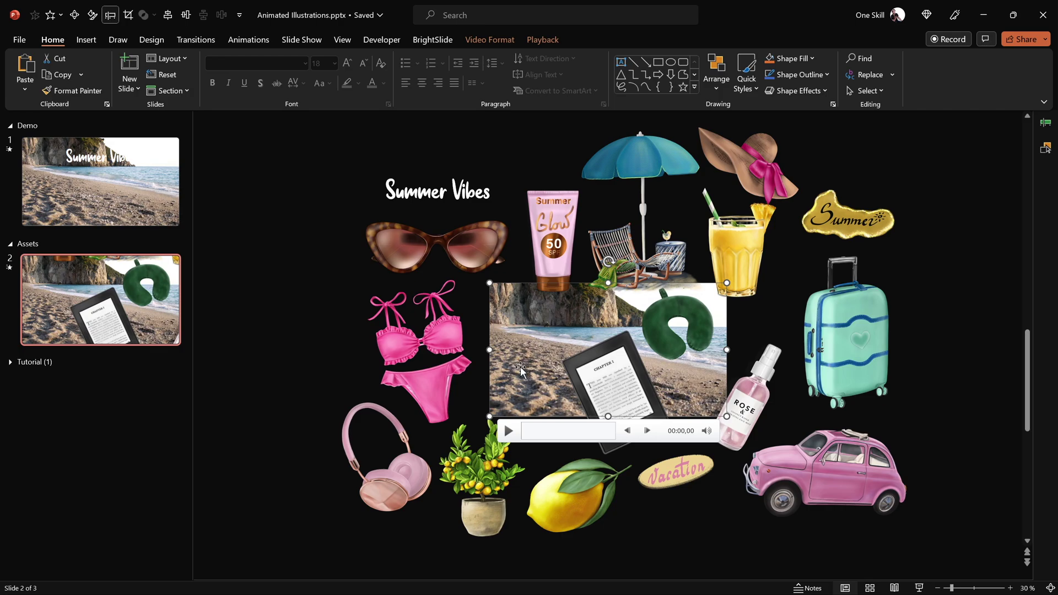
left_click(11, 362)
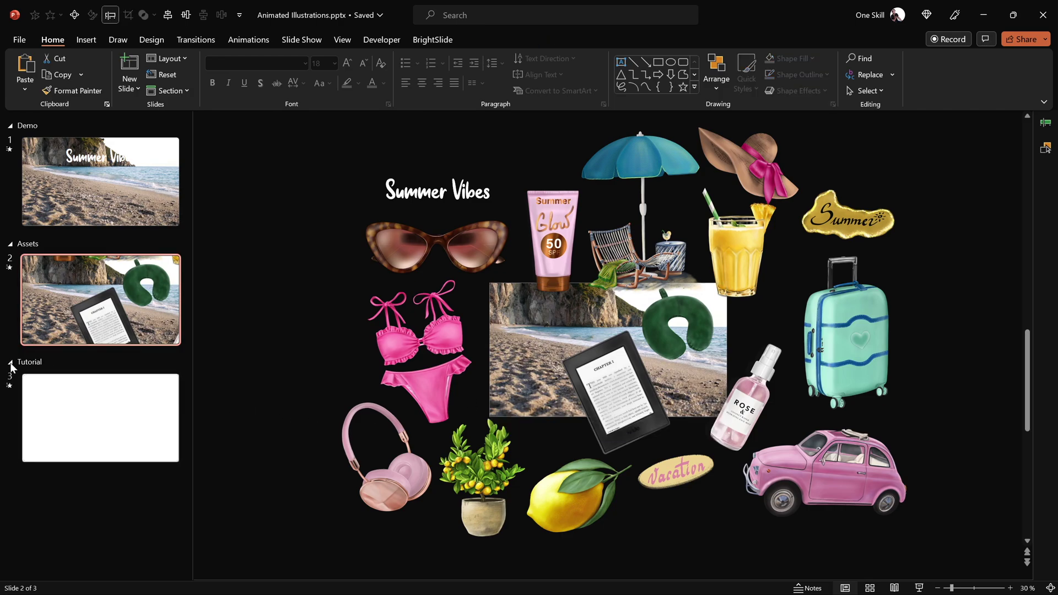
left_click(114, 417)
left_click(1050, 588)
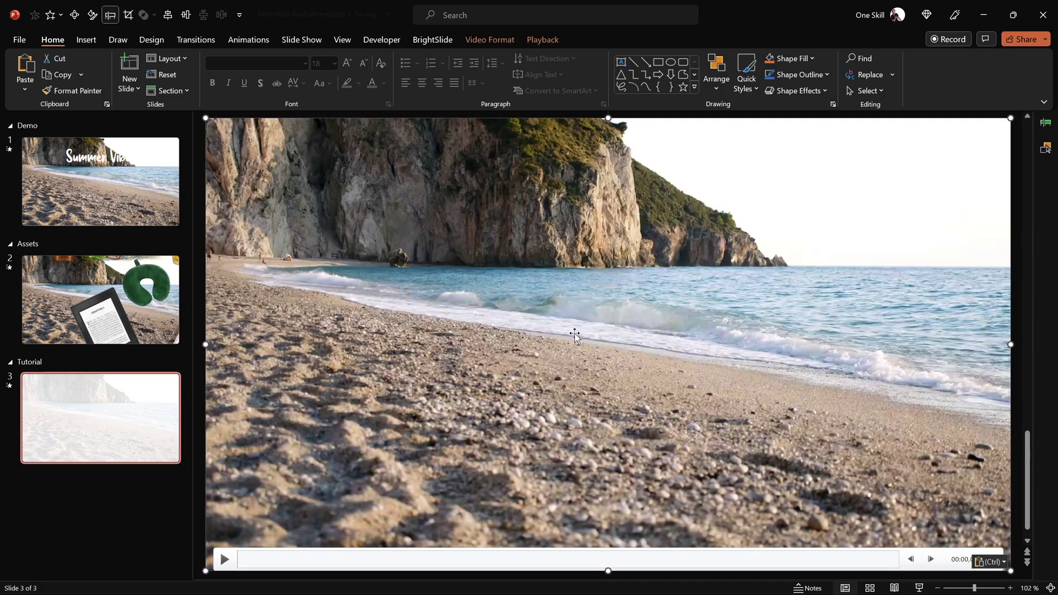
key("ctrl+v")
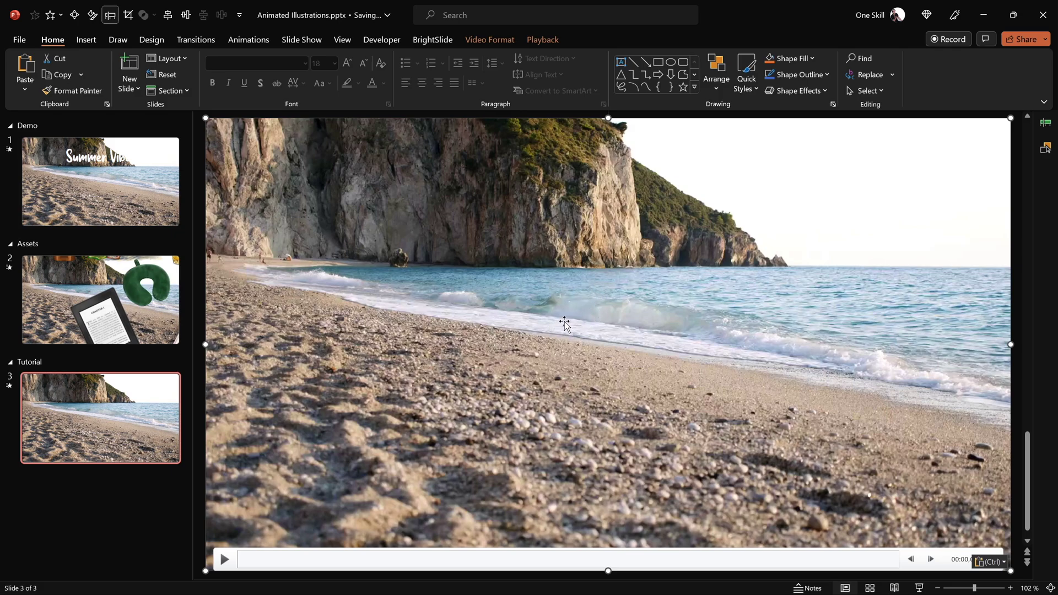
Add a Play animation to the beach video and set it to start With Previous.
left_click(1046, 123)
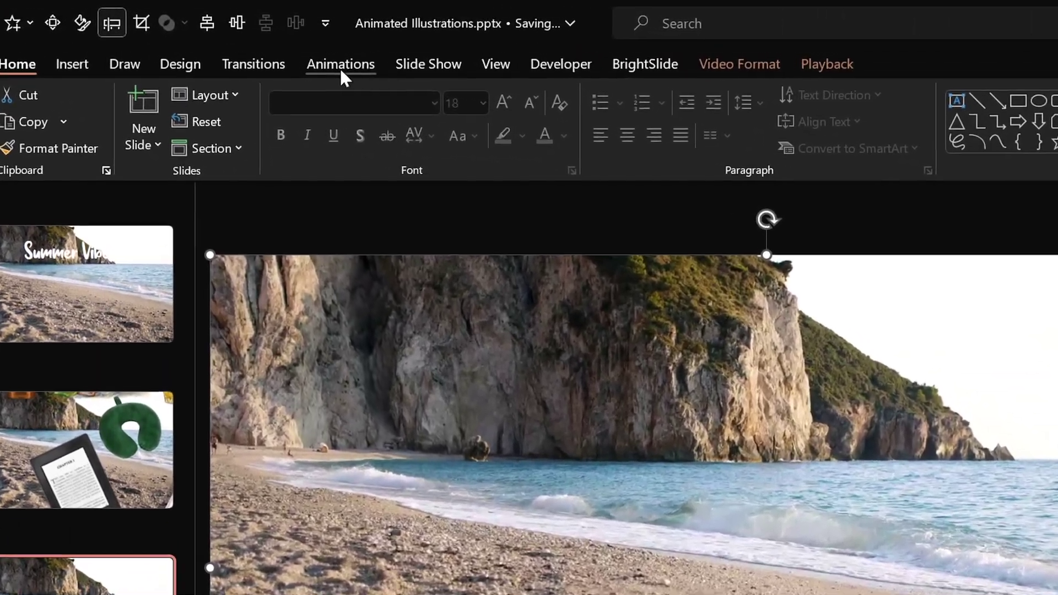
left_click(249, 40)
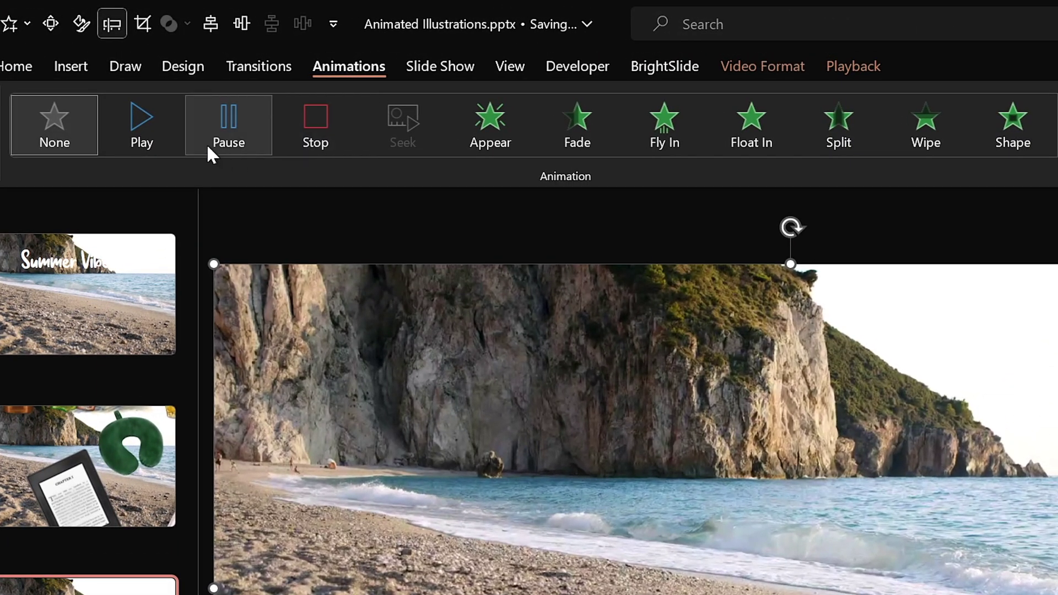
left_click(142, 132)
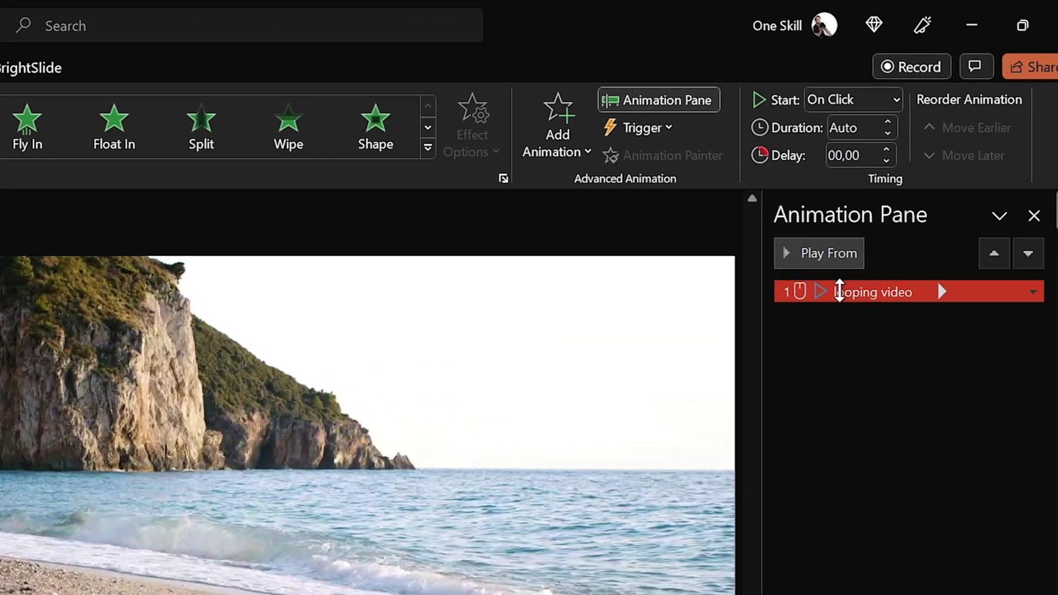
left_click(804, 99)
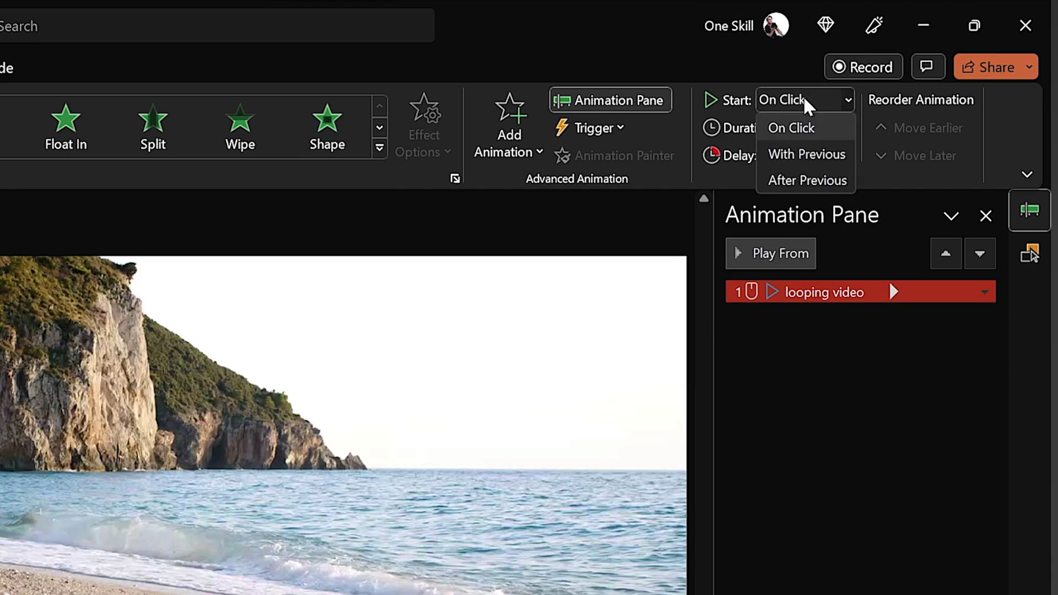
left_click(807, 154)
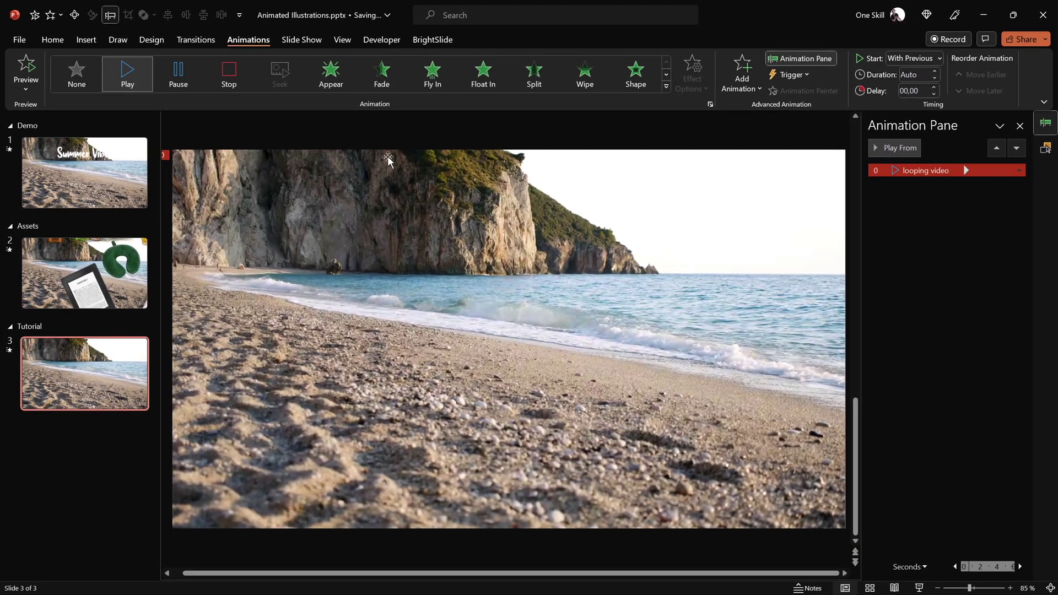
Check the beach video's playback options for looping and preview the Tutorial slide as a slide show.
left_click(386, 163)
left_click(543, 39)
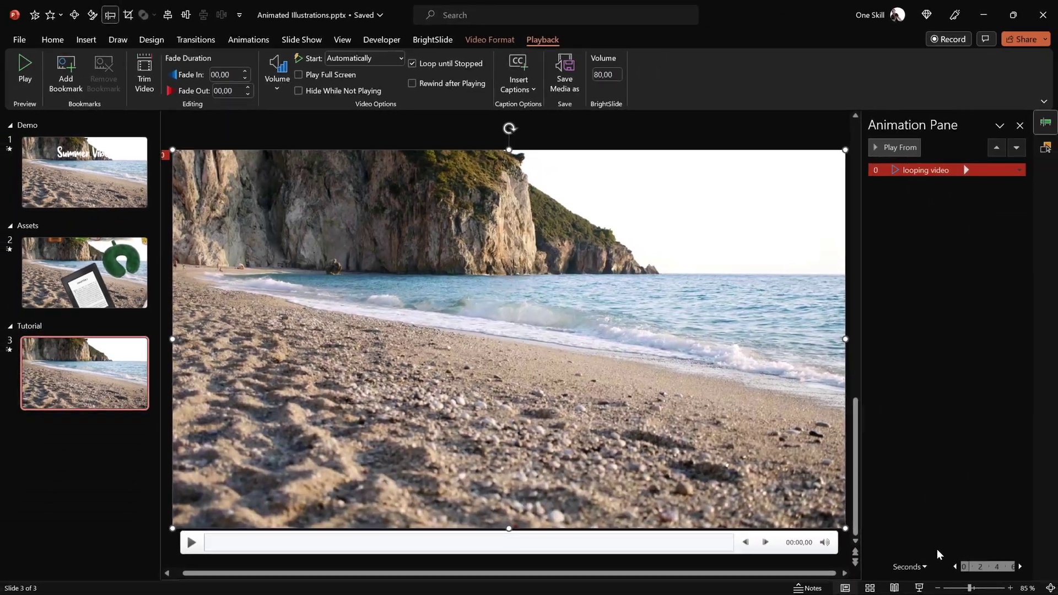
left_click(920, 588)
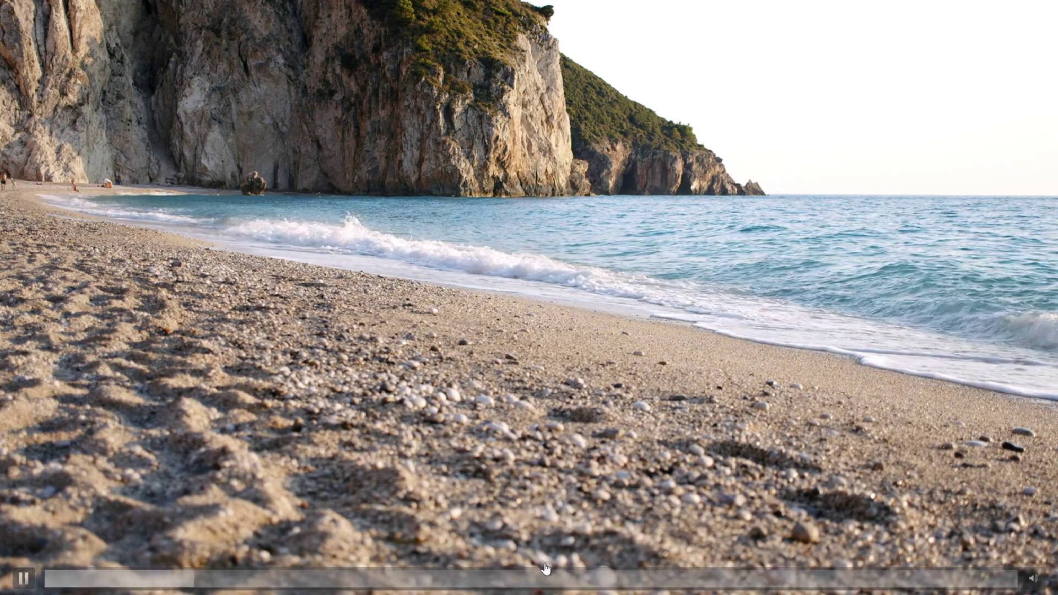
key("Escape")
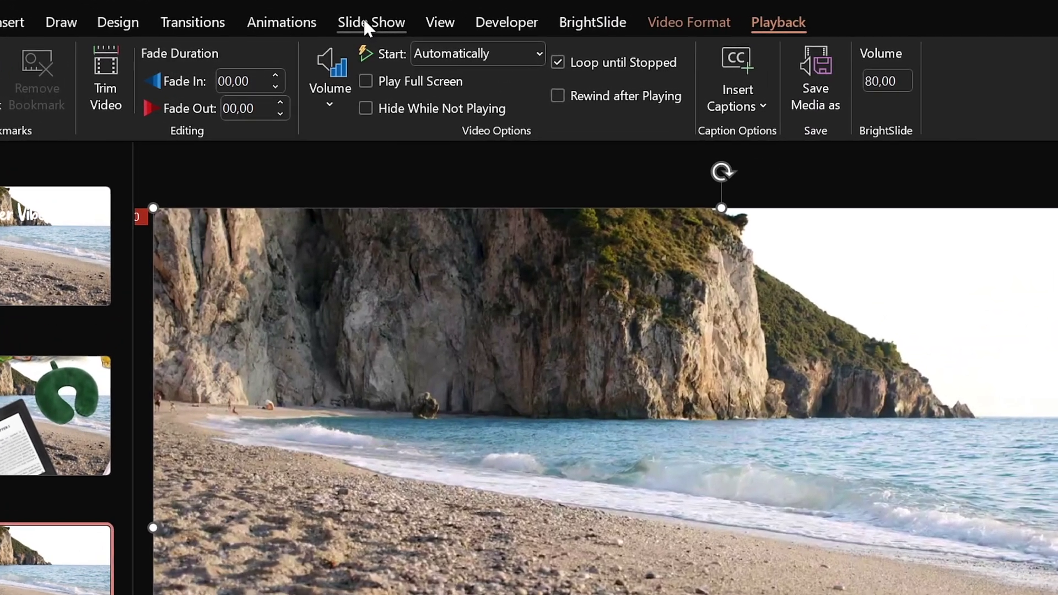
Turn off Show Media Controls for the slide show and preview the Tutorial slide again.
left_click(365, 22)
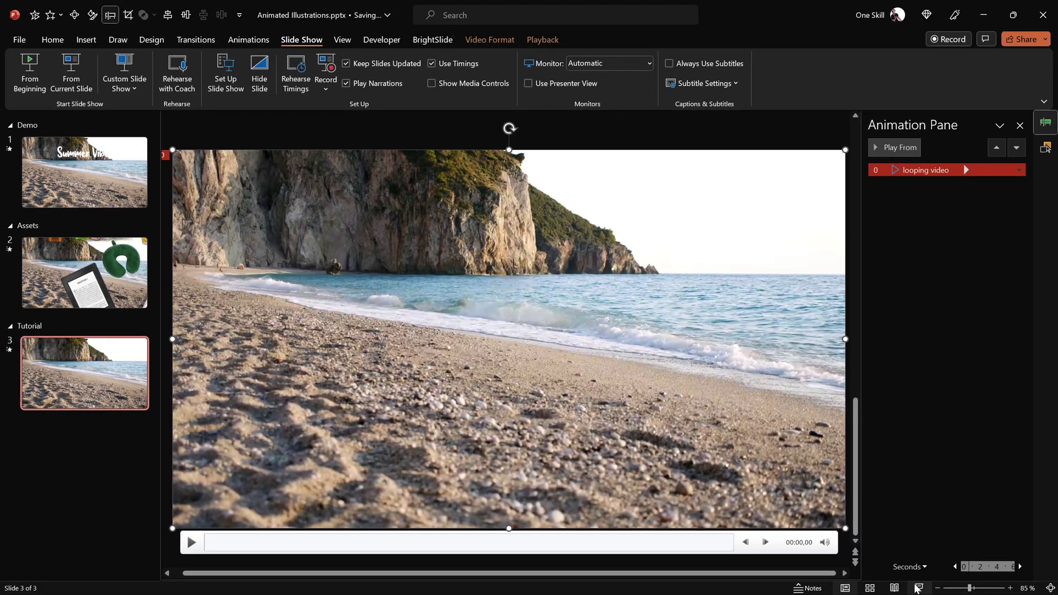
left_click(918, 588)
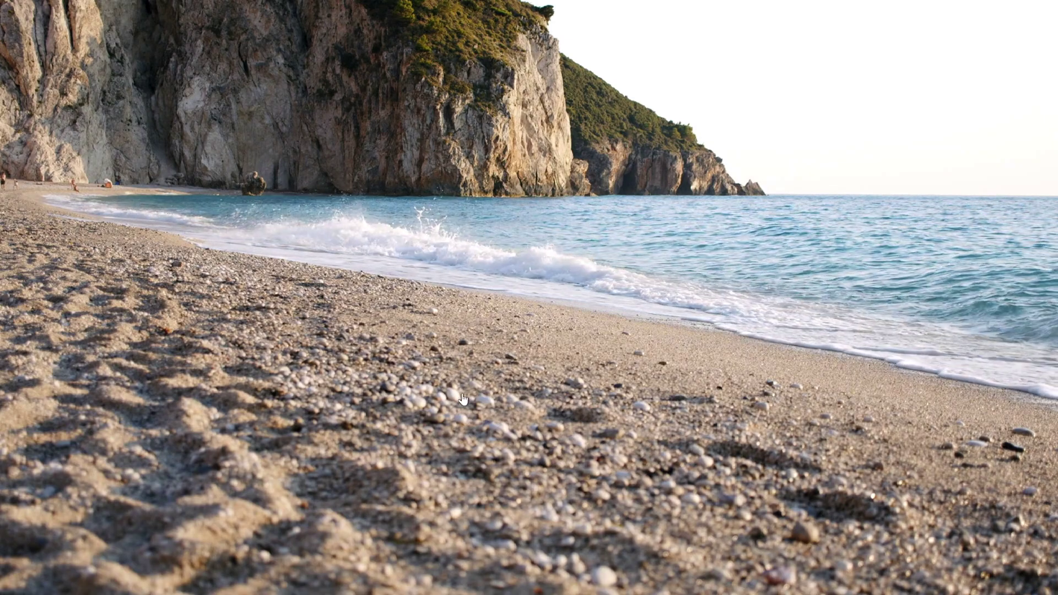
key("Escape")
Draw a rectangle about 35.87 cm wide and 21.24 cm high that covers the whole Tutorial slide and extends past its edges.
left_click(271, 143)
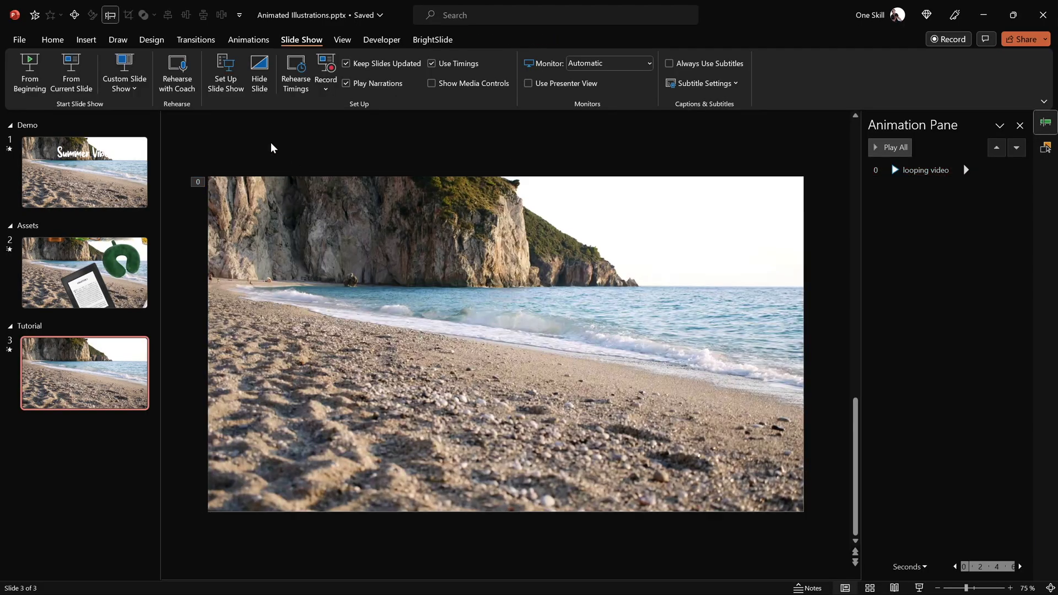
left_click(86, 40)
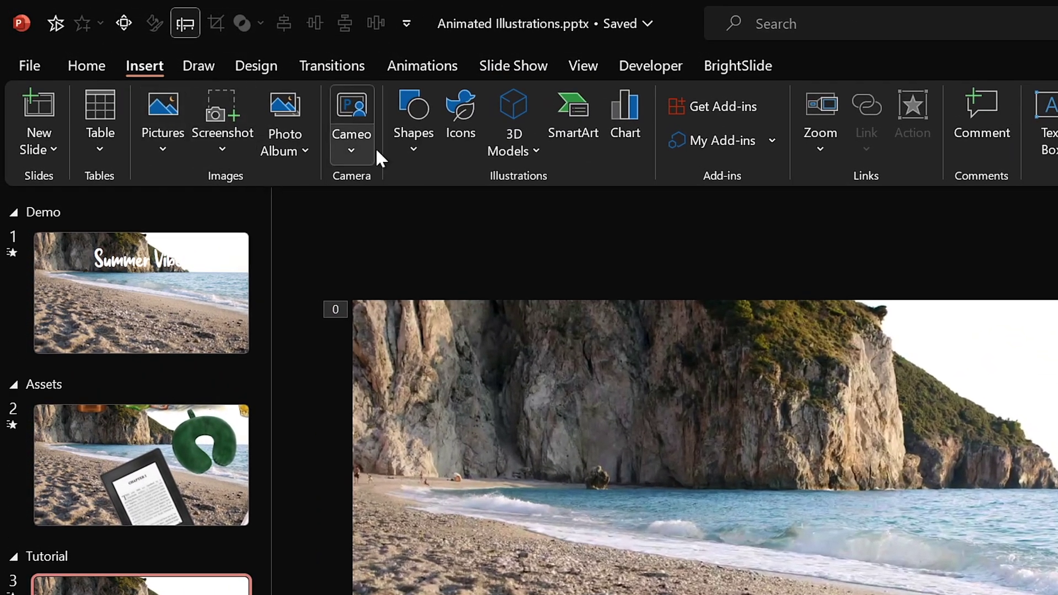
left_click(405, 133)
left_click(469, 210)
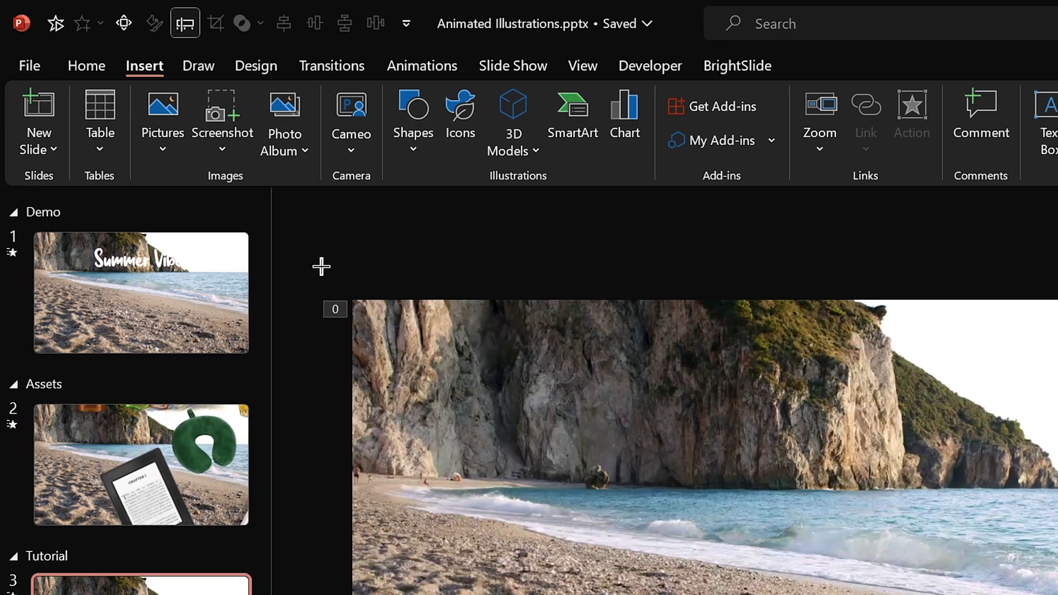
left_click_drag(316, 265, 1057, 594)
left_click_drag(815, 528, 815, 527)
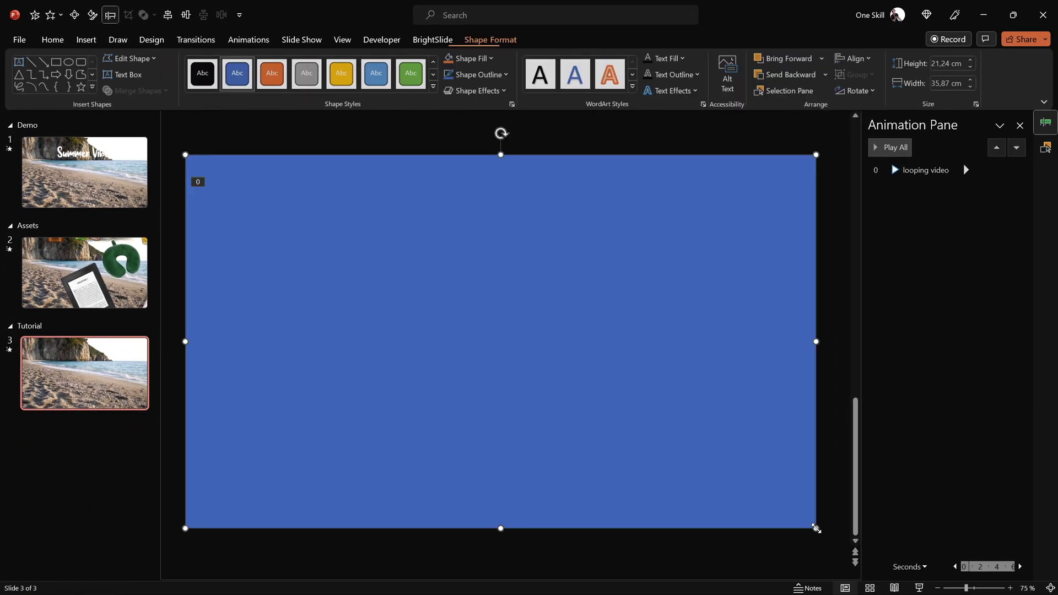
Open the shape formatting options for the blue rectangle and remove its outline.
right_click(768, 406)
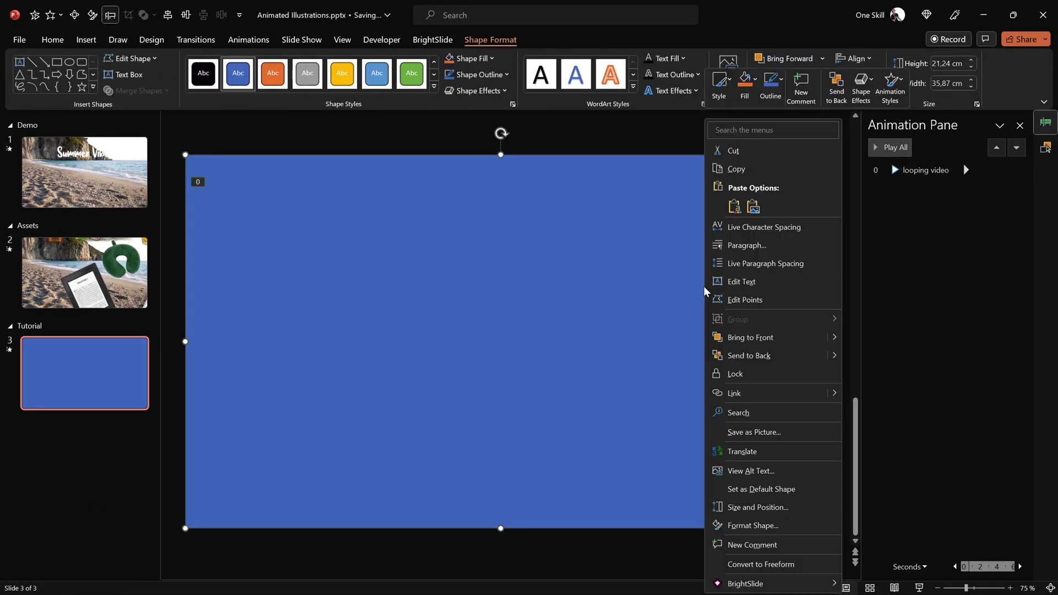
left_click(774, 526)
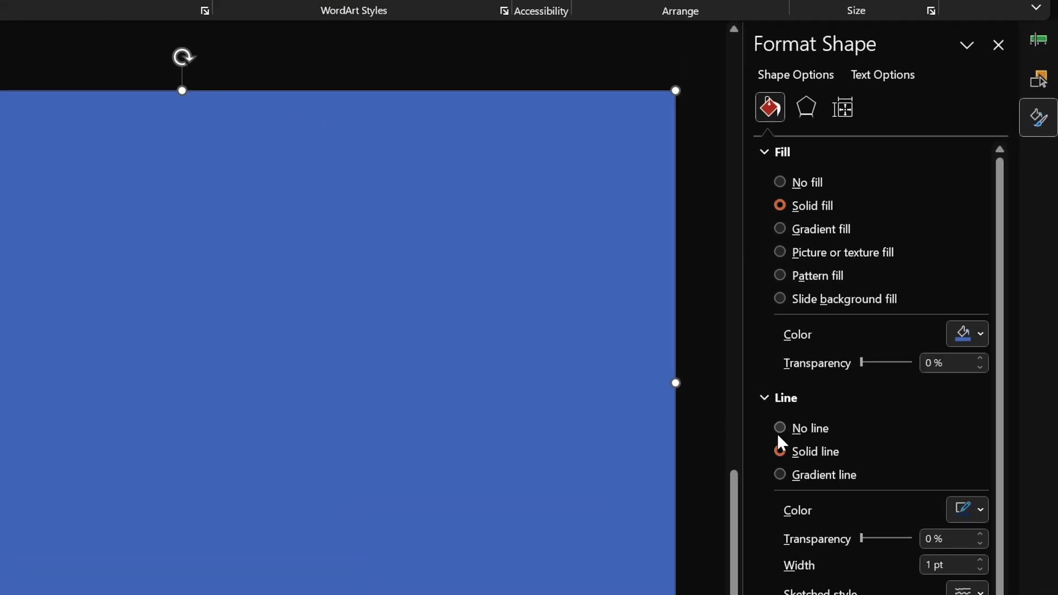
left_click(780, 428)
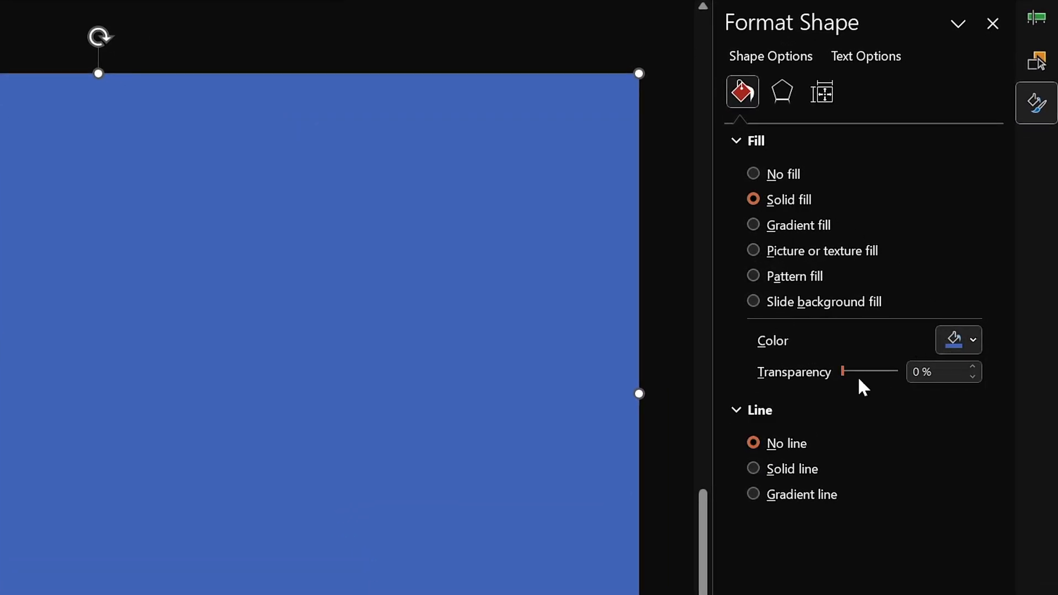
Set the covering rectangle's fill to 100% transparency and rename the shape "video cover".
left_click_drag(842, 372, 922, 377)
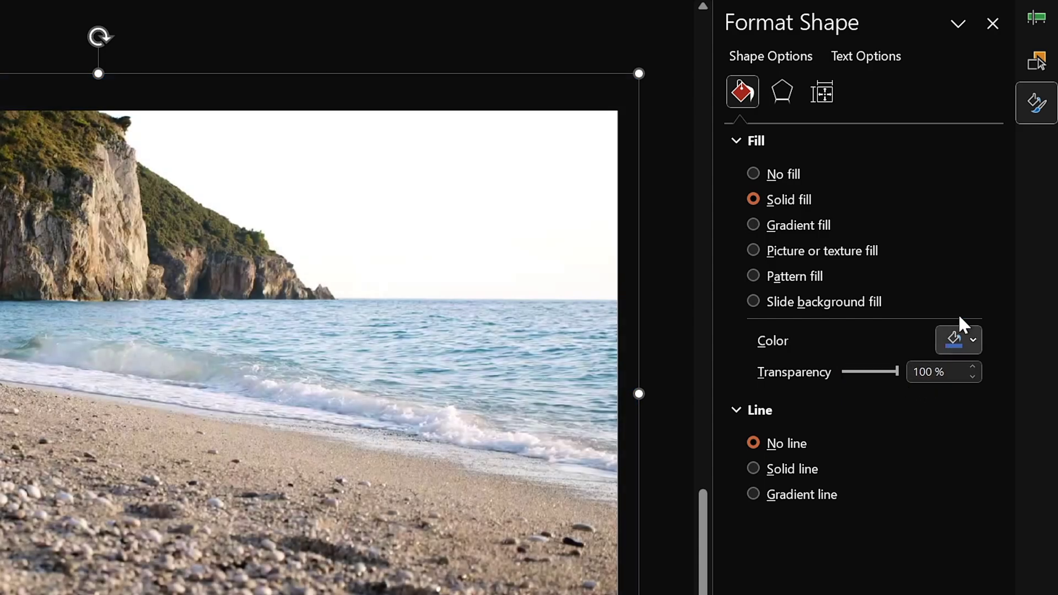
left_click(1036, 60)
double_click(878, 100)
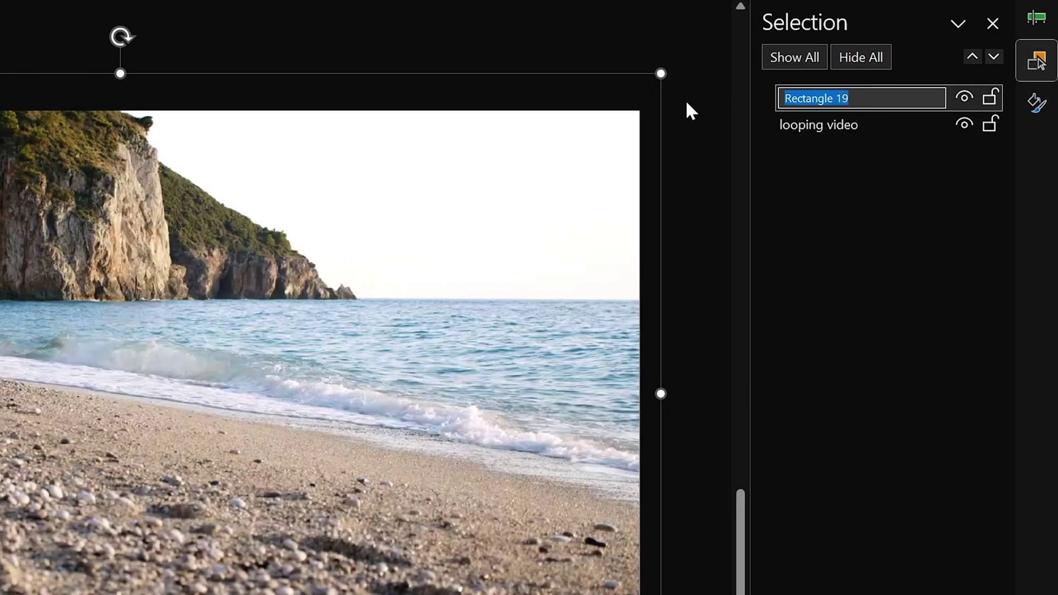
type("video cover")
key("Return")
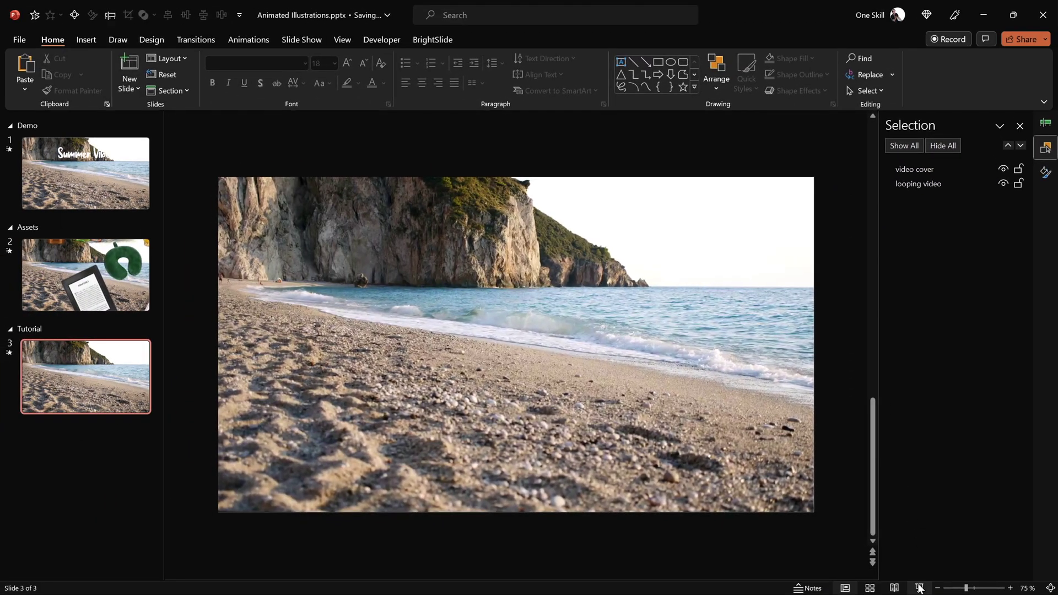
Preview the Tutorial slide as a slide show and look at the Demo slide for reference.
left_click(920, 589)
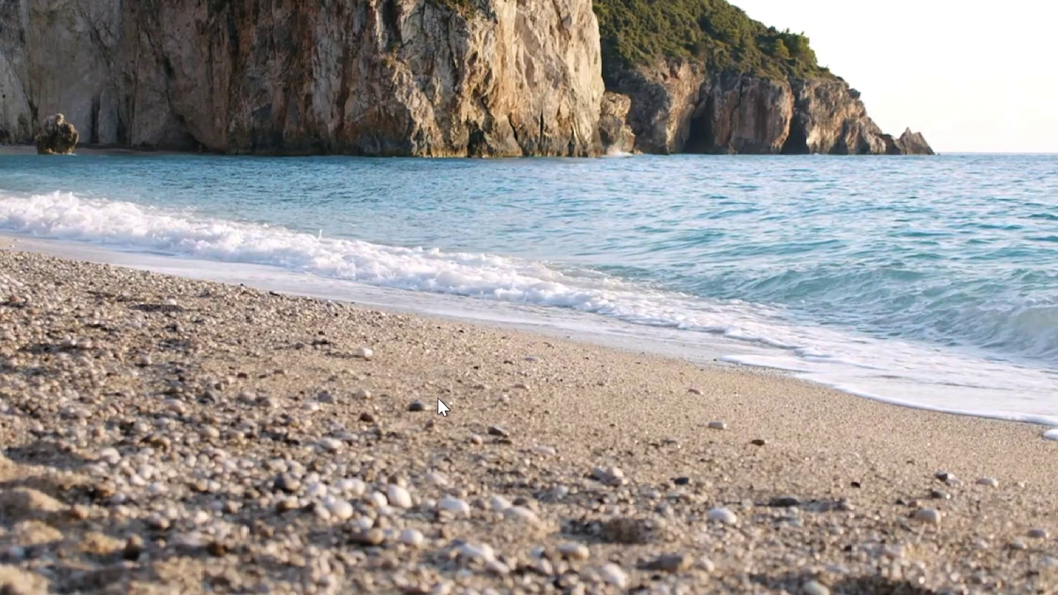
key("Escape")
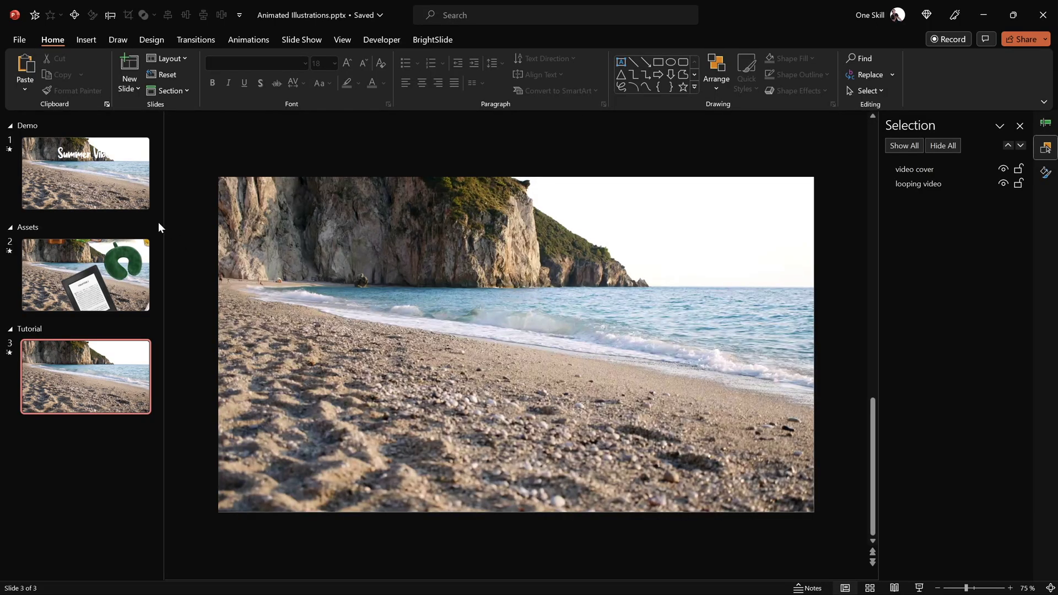
left_click(115, 182)
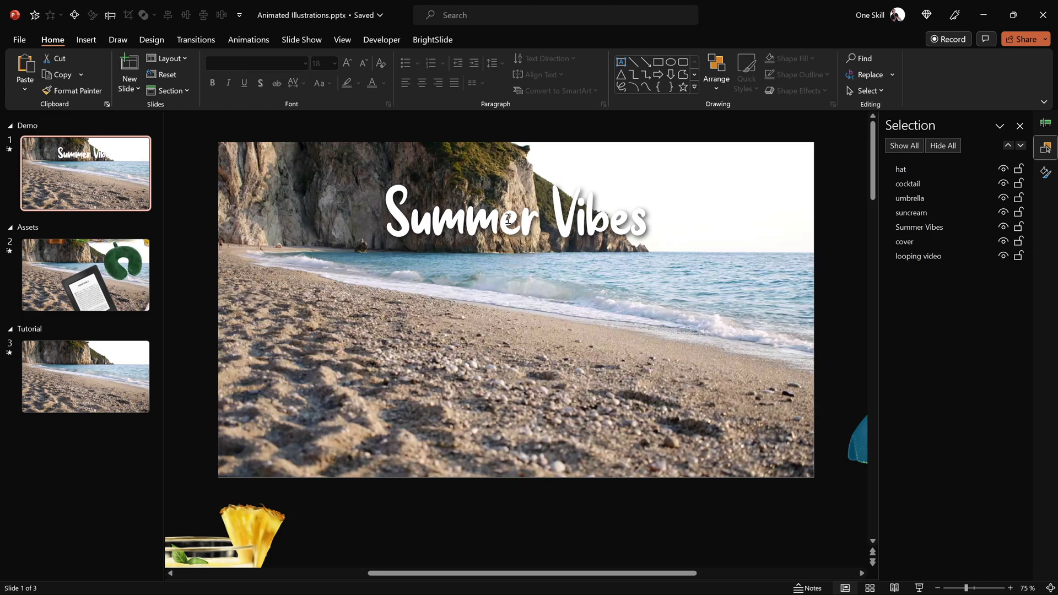
Copy the Summer Vibes title from the Assets slide to the Tutorial slide and place it near the top centre over the cliffs.
left_click(126, 281)
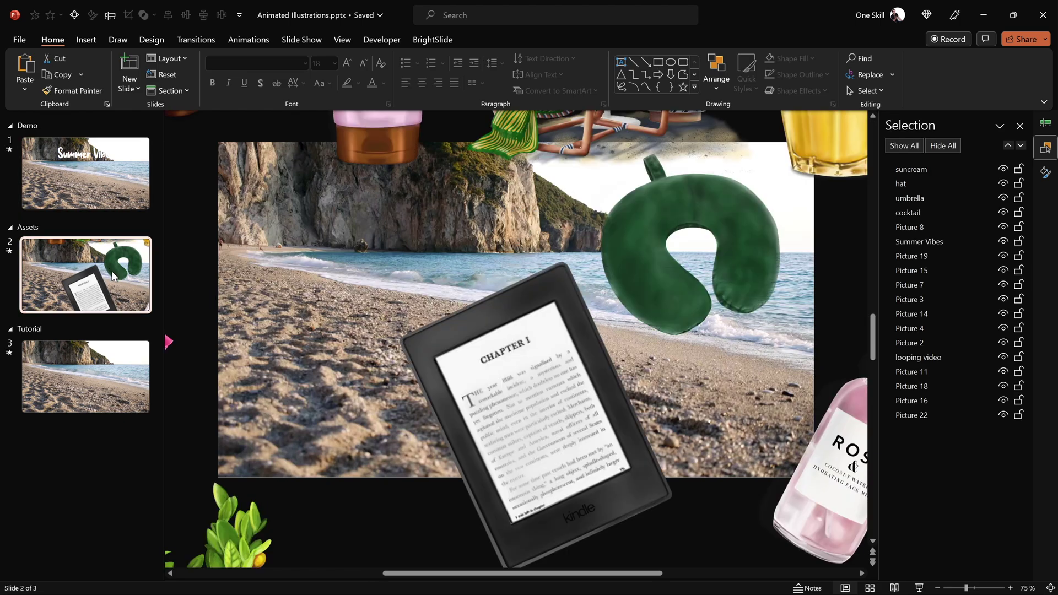
left_click_drag(967, 590, 952, 590)
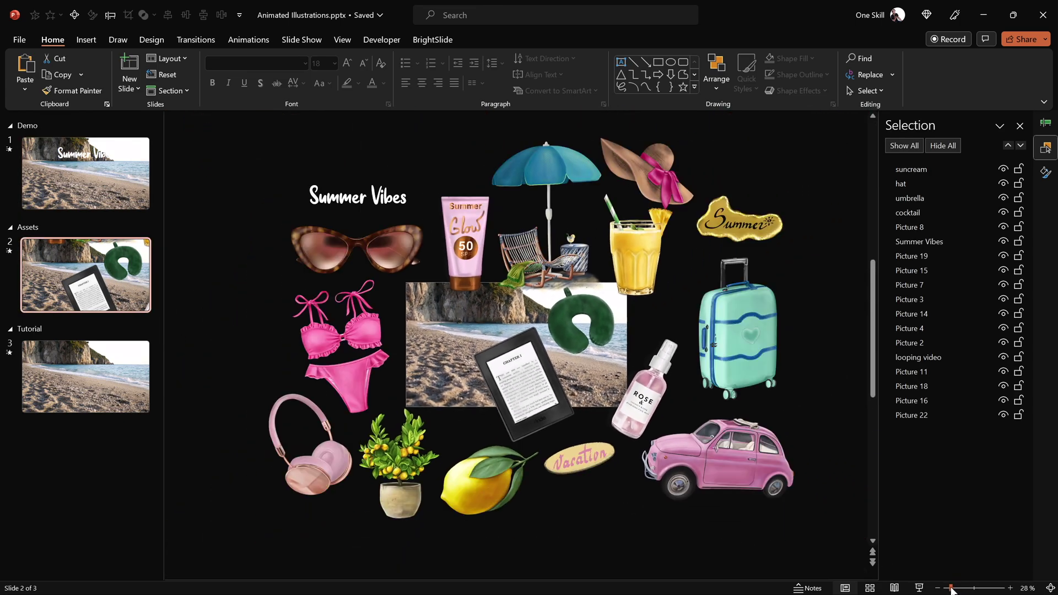
left_click(389, 184)
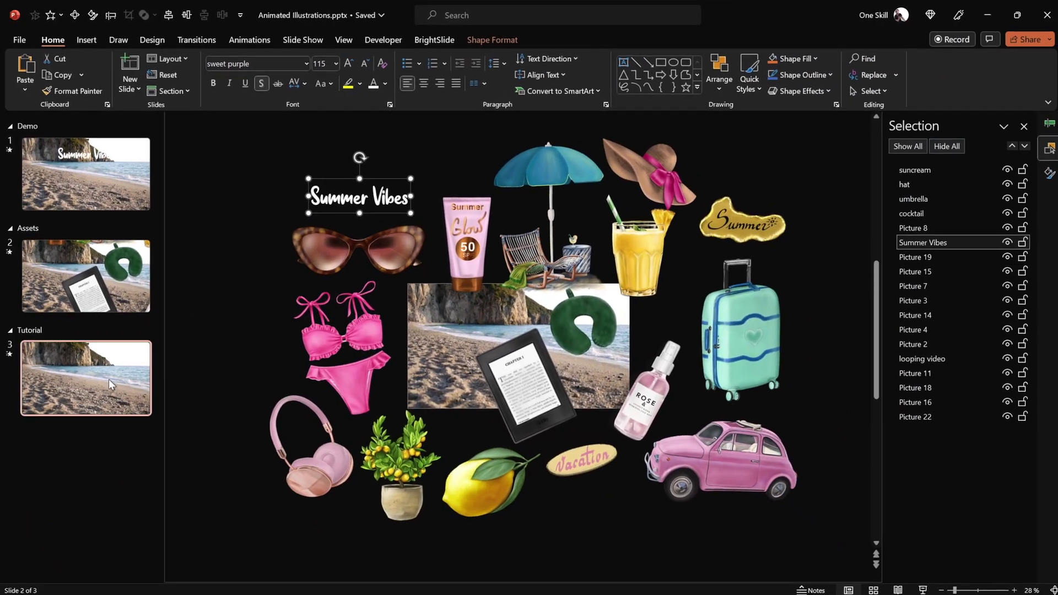
left_click(108, 380)
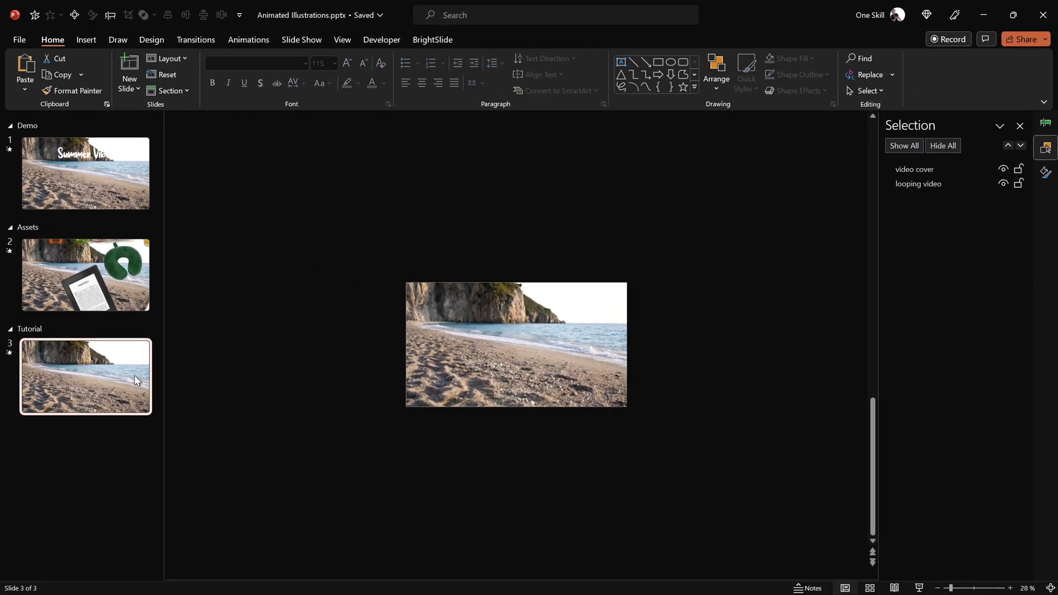
key("ctrl+v")
left_click_drag(388, 177, 543, 290)
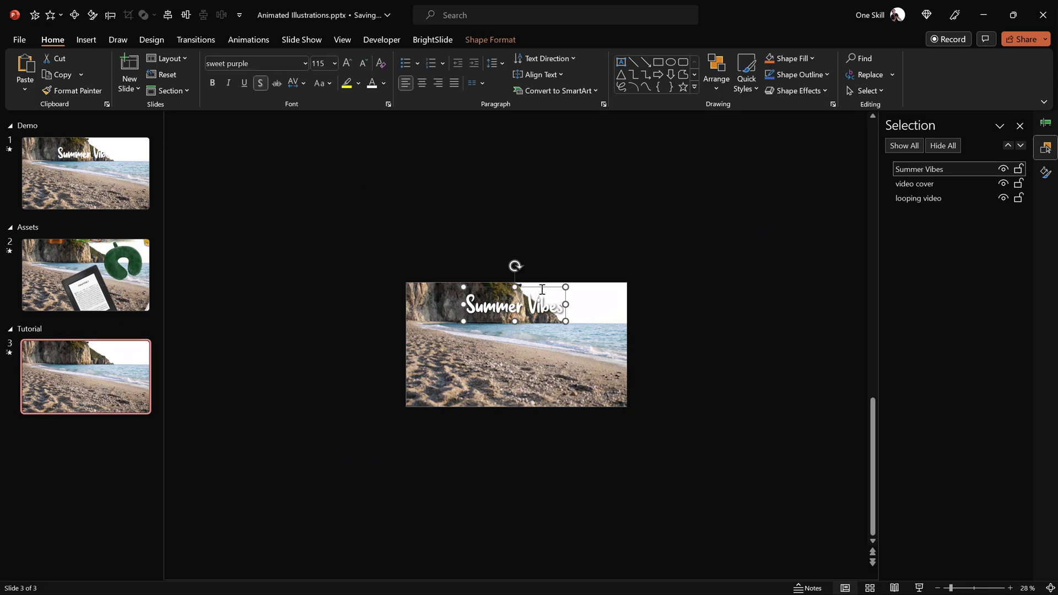
left_click(1051, 588)
left_click_drag(679, 191, 685, 206)
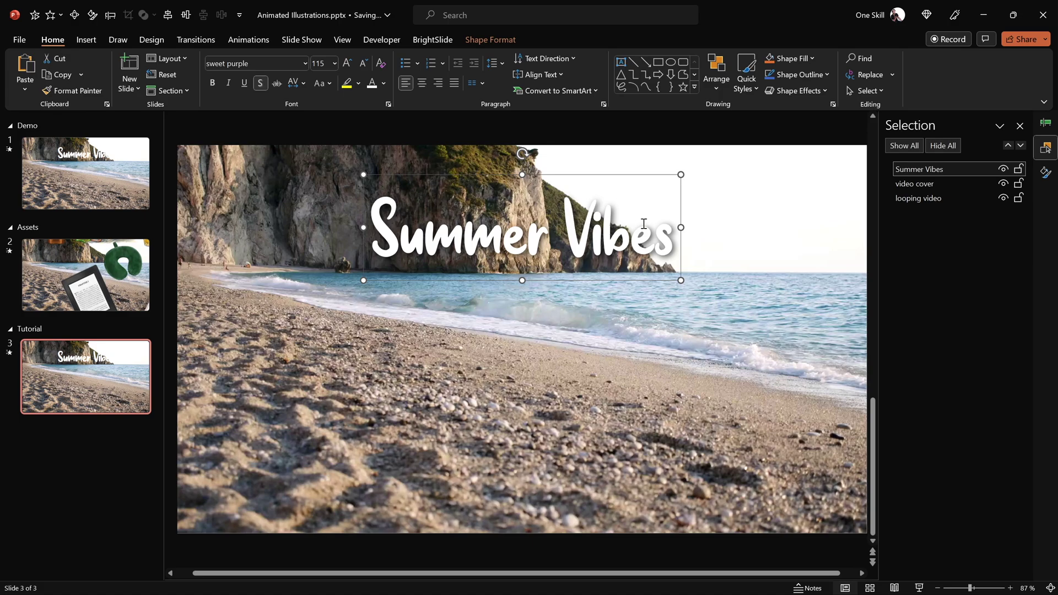
Show the list of slide animations and add a Basic Zoom entrance effect to the Summer Vibes title.
left_click(1046, 123)
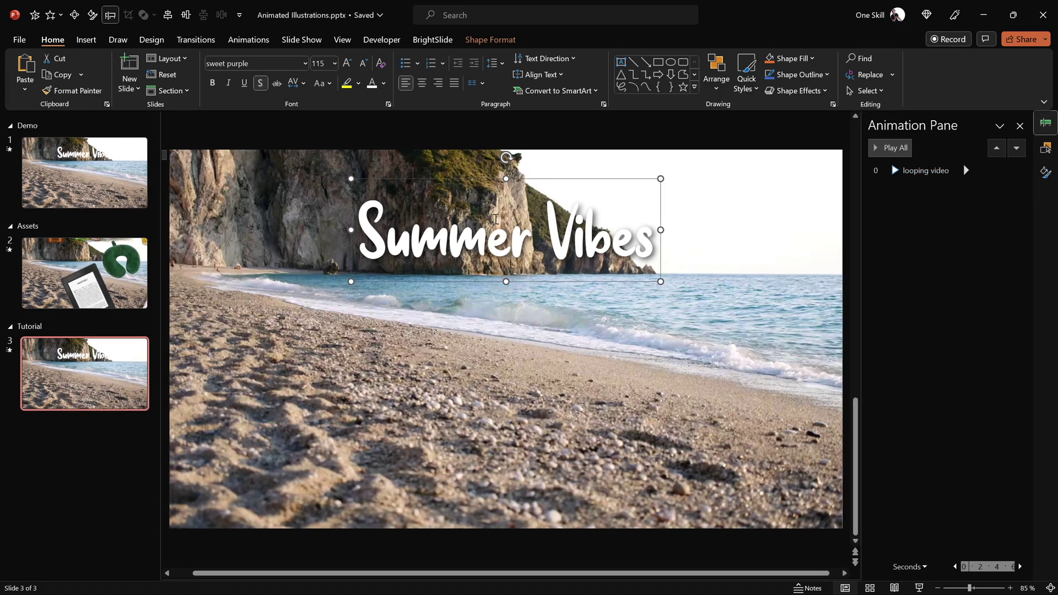
left_click(249, 40)
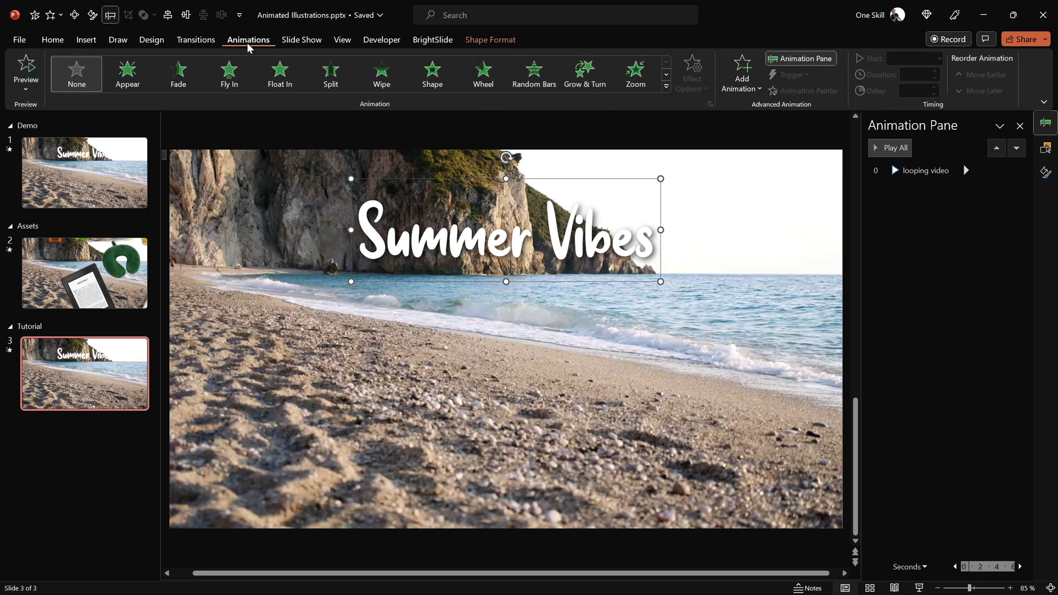
left_click(742, 94)
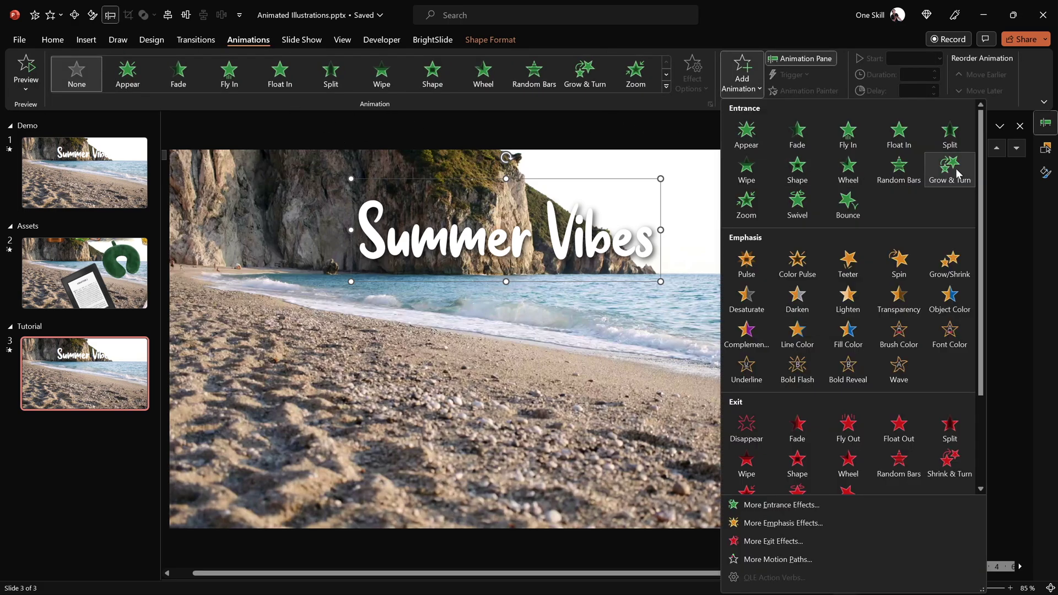
left_click_drag(982, 160, 990, 248)
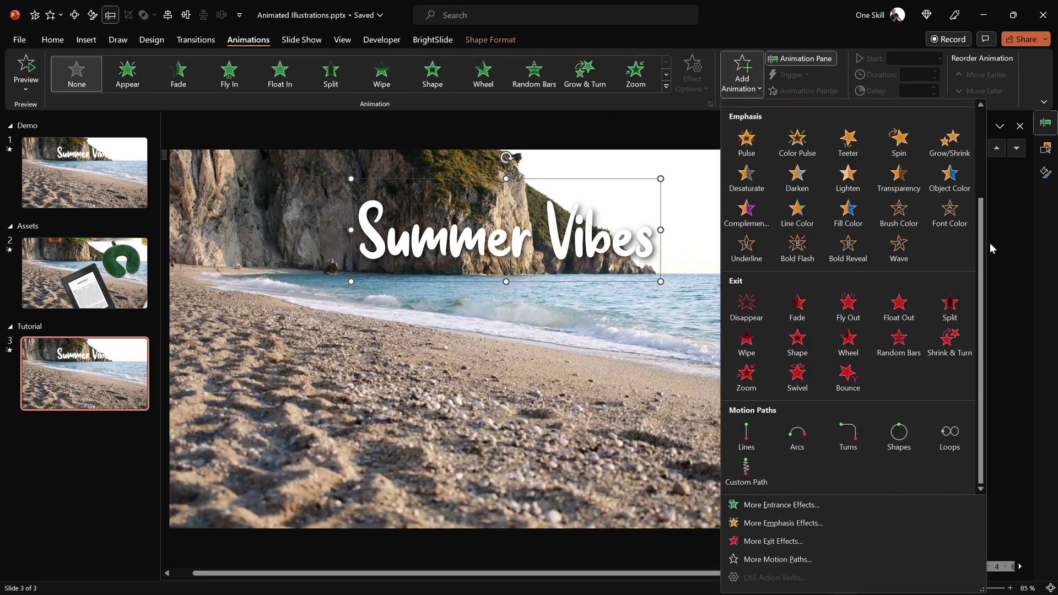
left_click(803, 505)
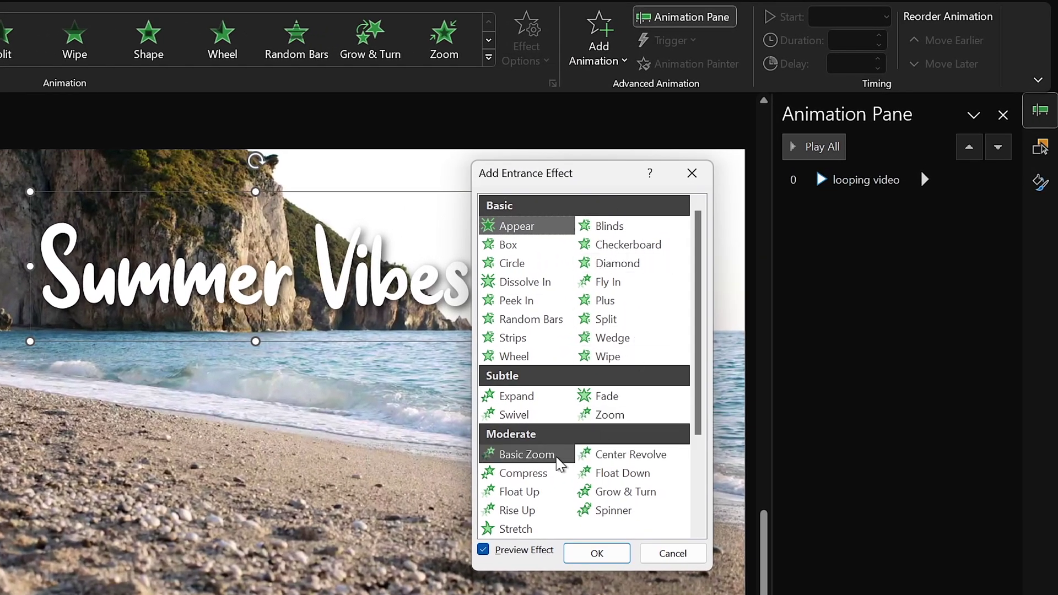
left_click(551, 456)
left_click(598, 554)
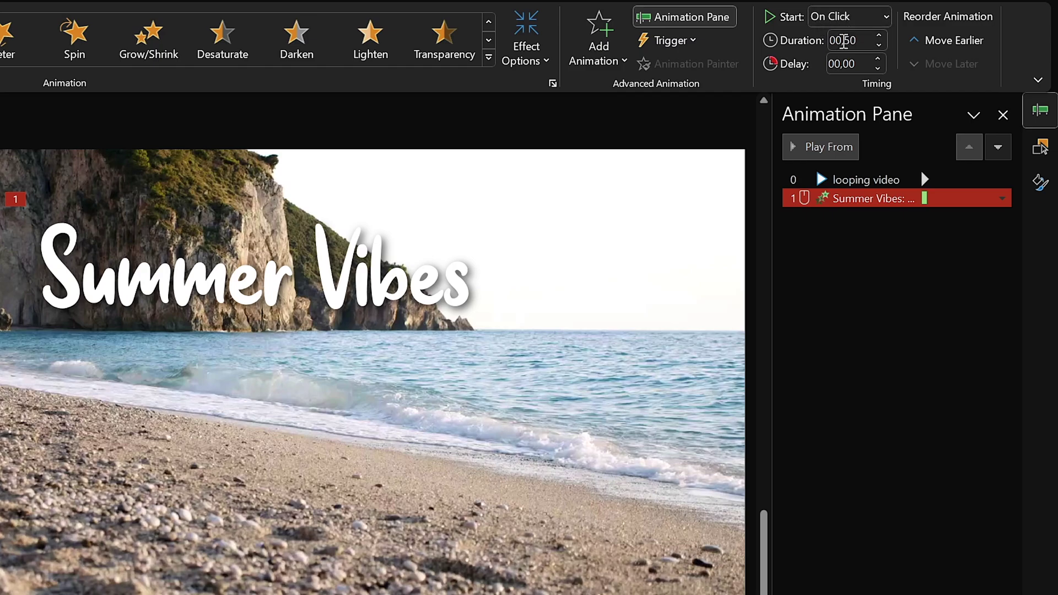
Set the title's Basic Zoom effect to animate the text by letter and play the animation.
double_click(860, 198)
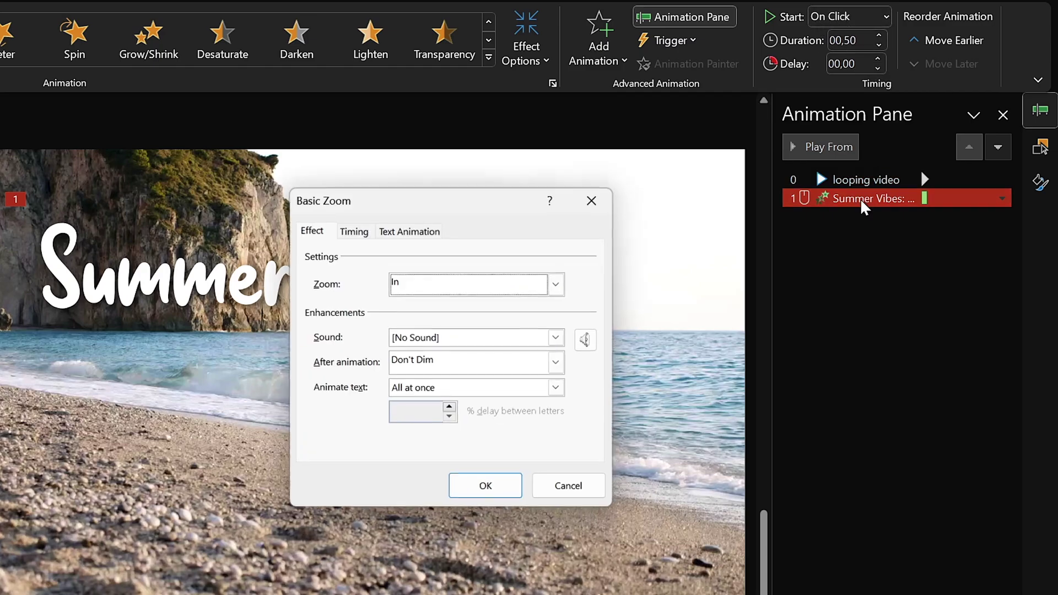
left_click_drag(518, 211, 571, 183)
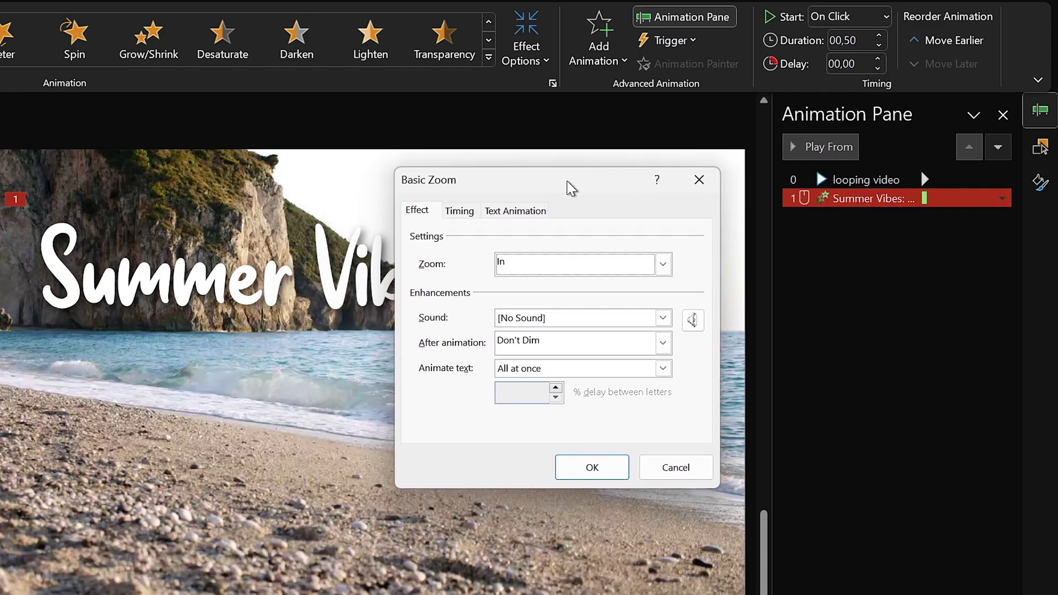
left_click(612, 370)
left_click(546, 414)
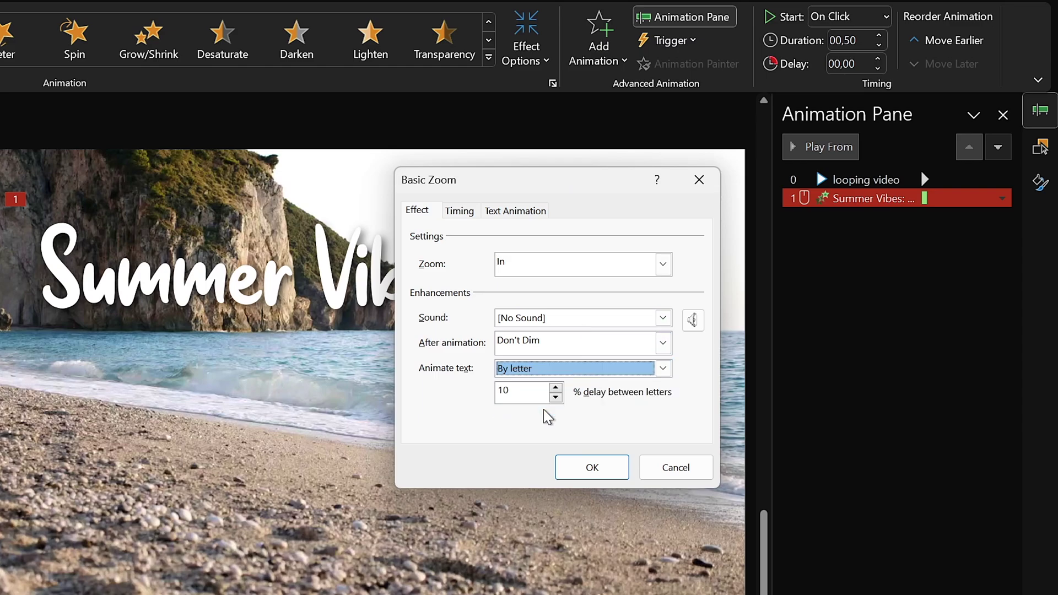
left_click(589, 465)
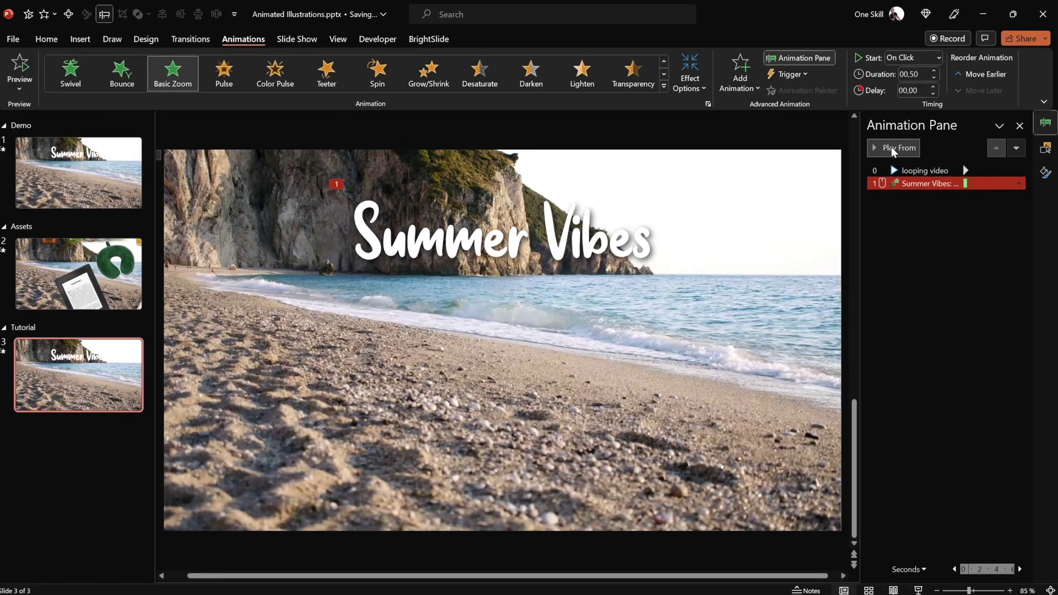
left_click(891, 146)
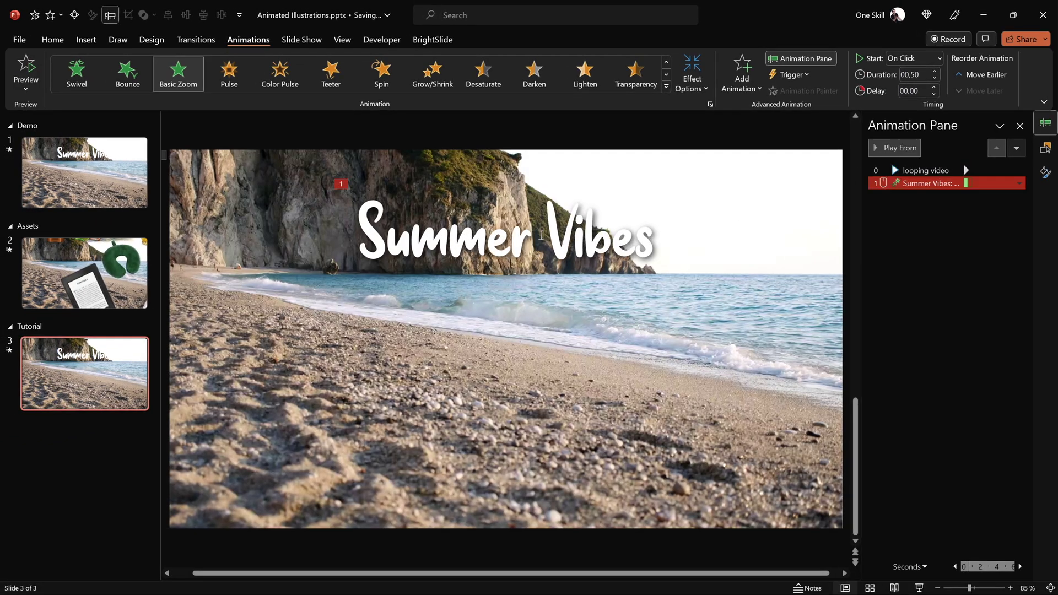
Add a Wave emphasis effect to the Summer Vibes title in addition to its entrance effect.
left_click(567, 234)
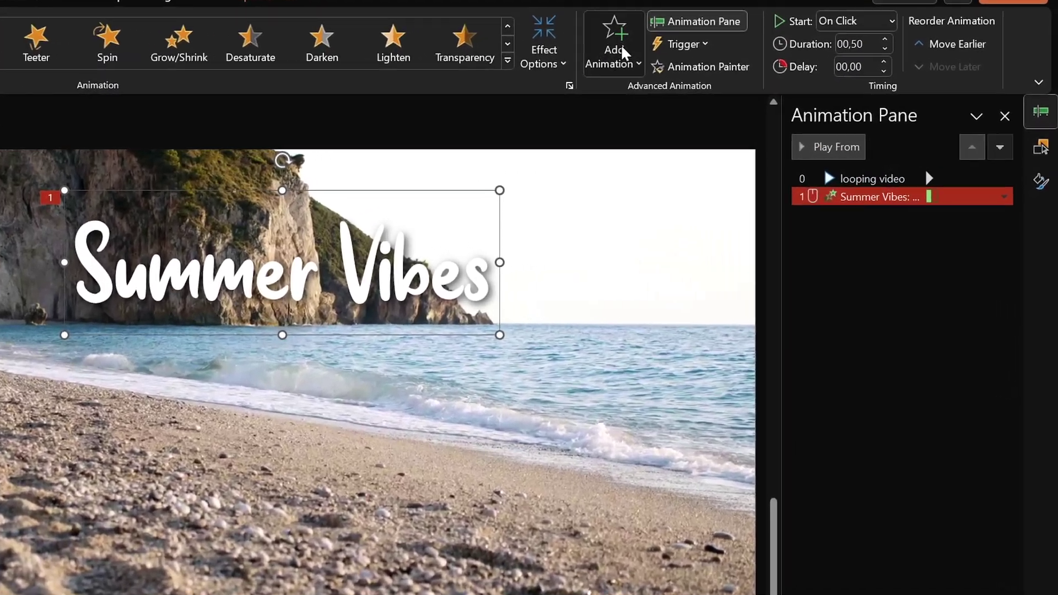
left_click(743, 72)
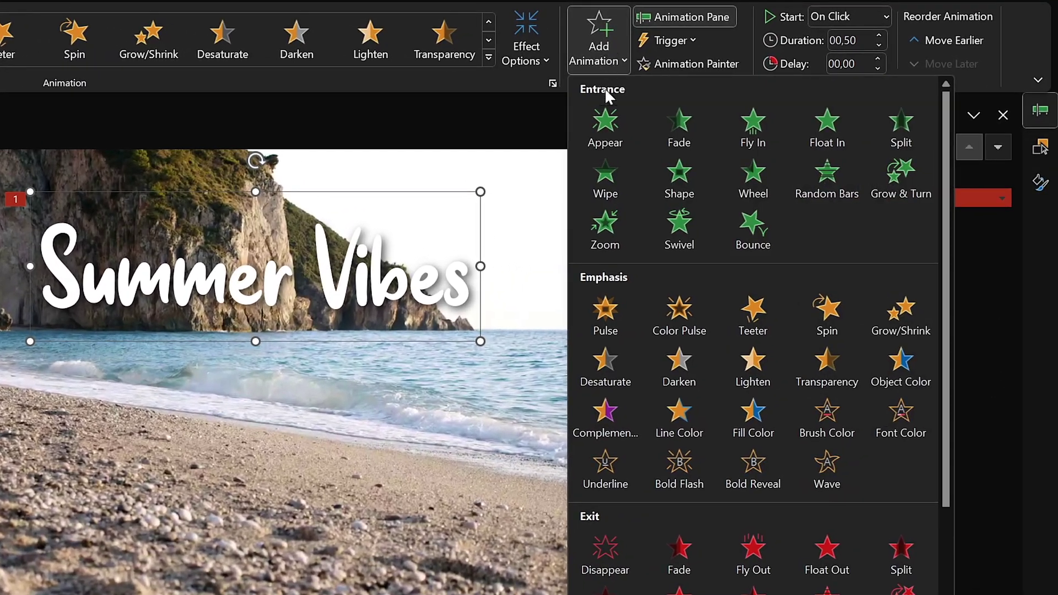
left_click(829, 468)
Set the title's Wave effect to start With Previous with a duration of 2 seconds.
left_click(832, 198, "shift")
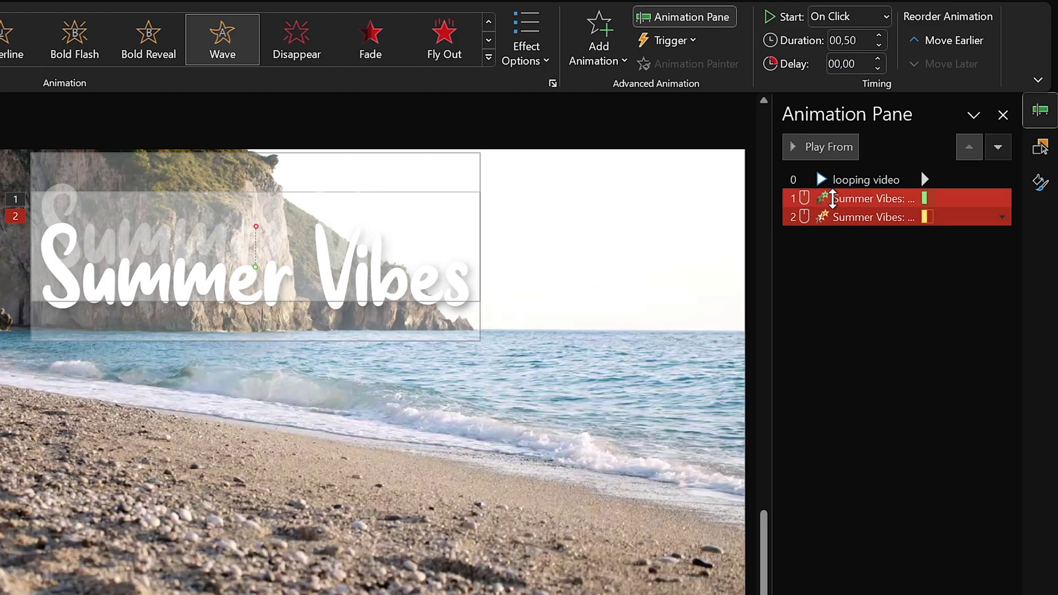
left_click(839, 218)
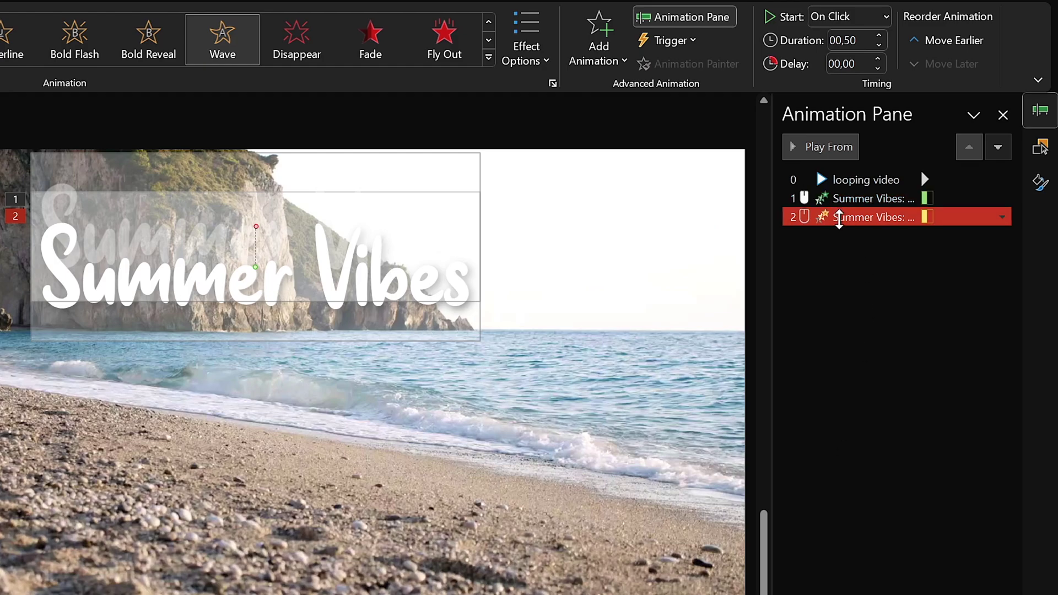
left_click(870, 12)
left_click(868, 62)
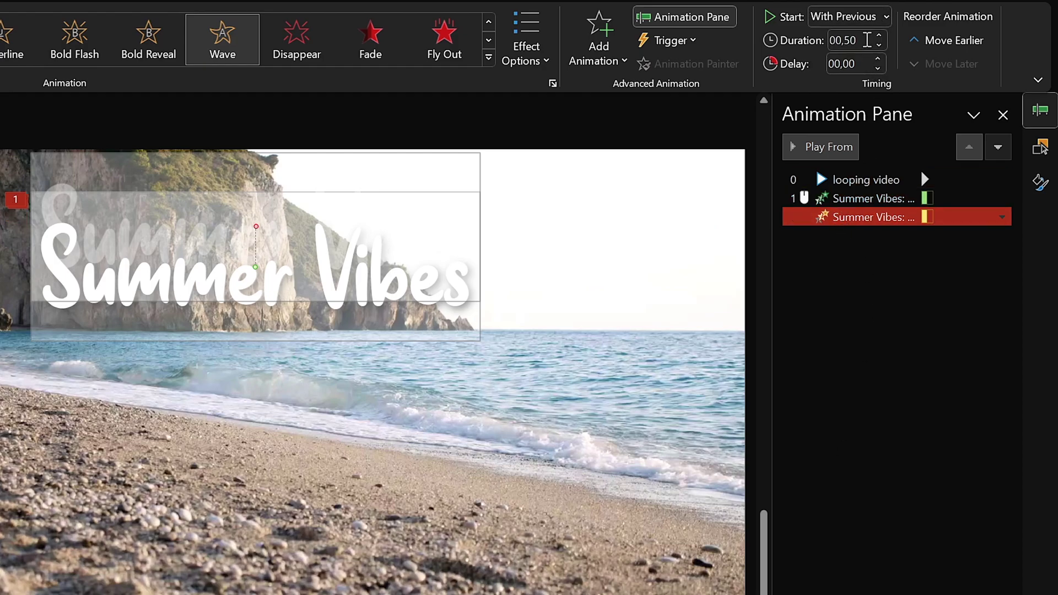
double_click(867, 40)
type("2")
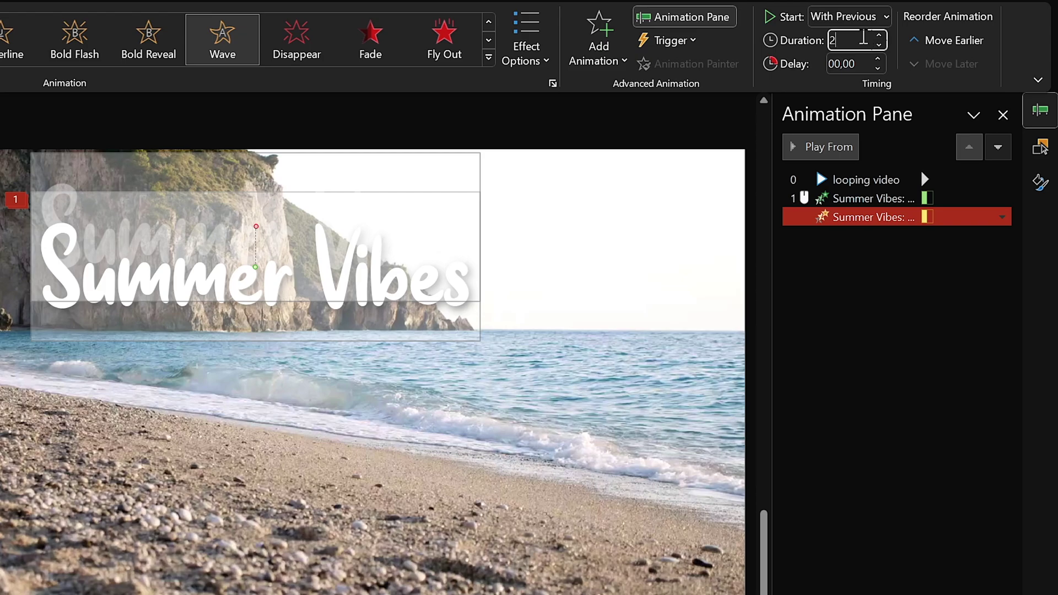
key("Return")
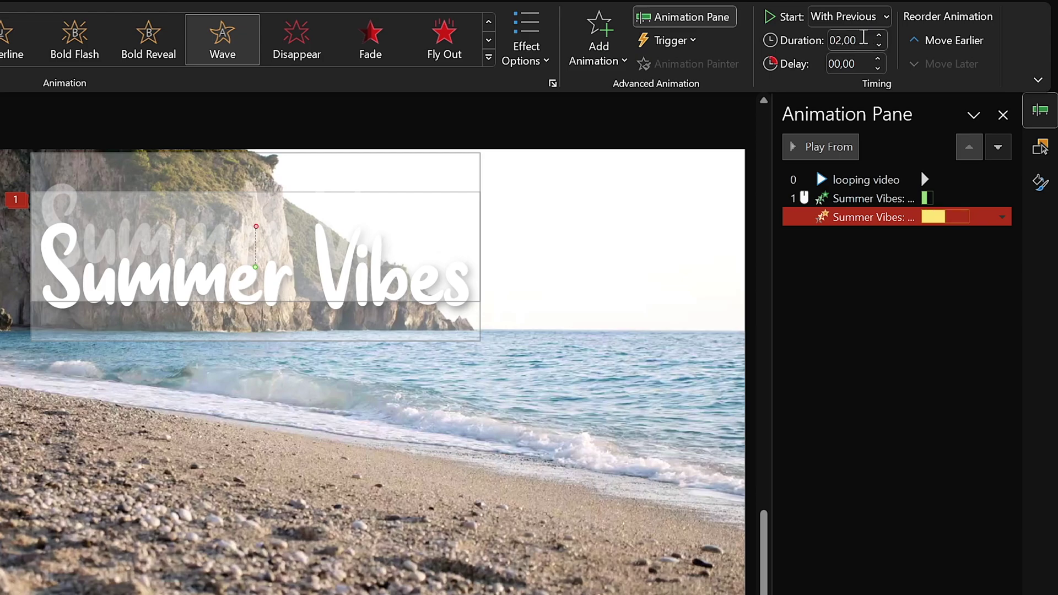
Set the Wave effect's delay between letters to 5%.
double_click(850, 220)
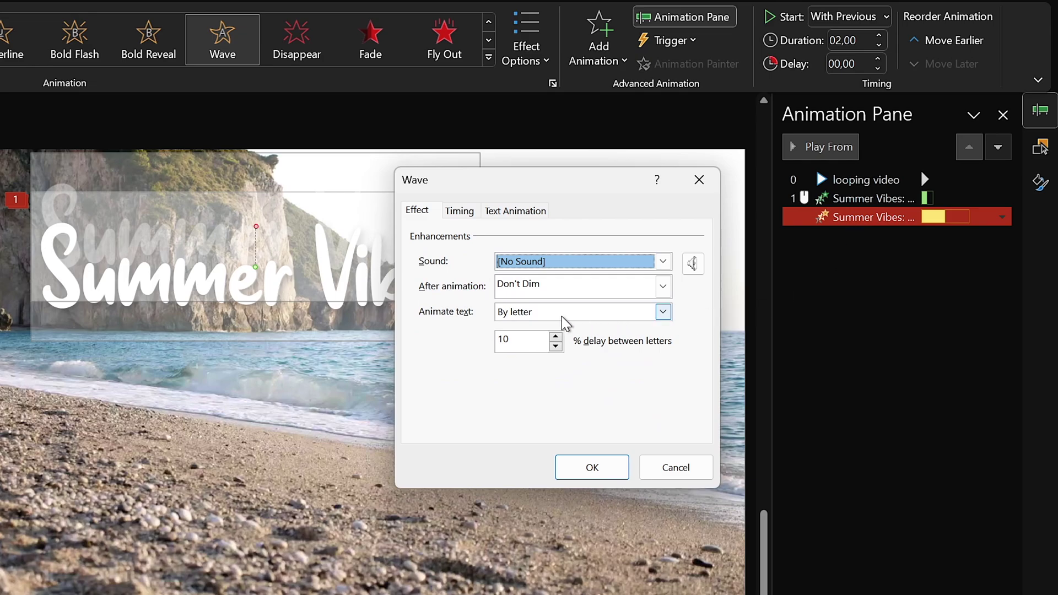
left_click_drag(520, 342, 478, 339)
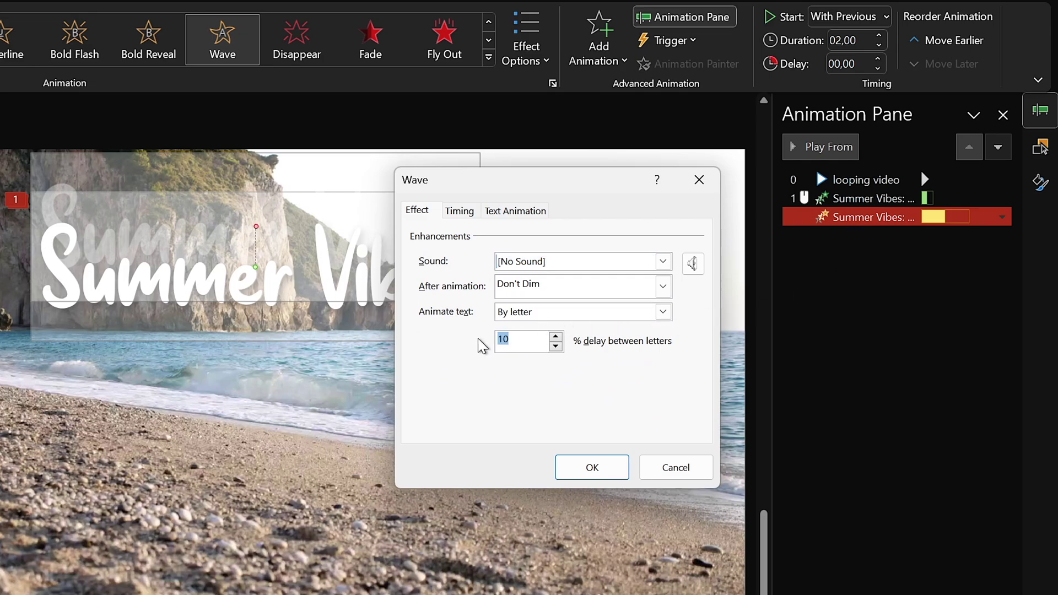
type("5")
key("Return")
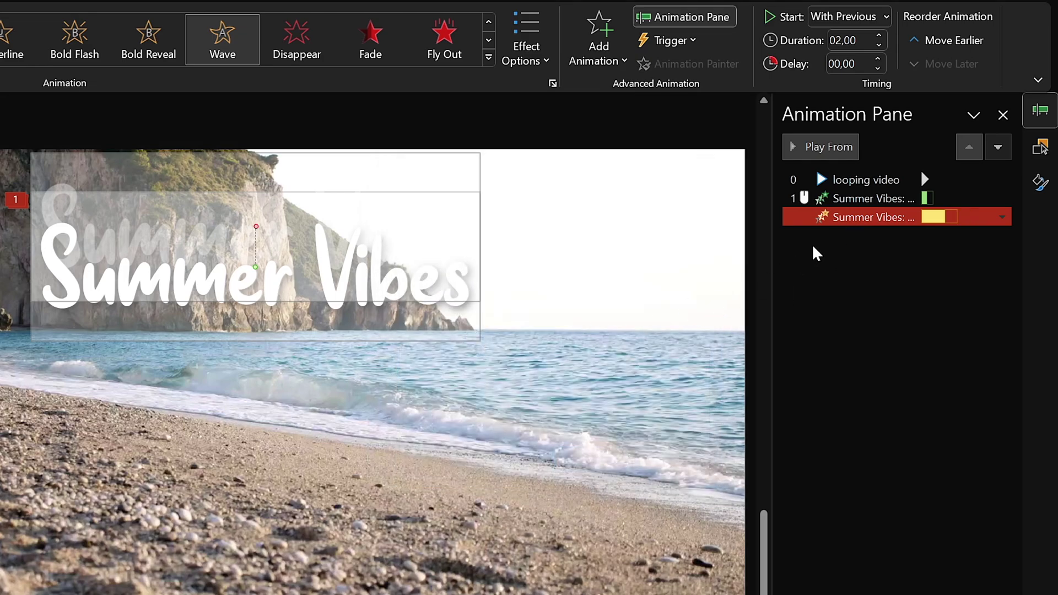
Set the title's Wave effect to repeat Until End of Slide.
double_click(859, 221)
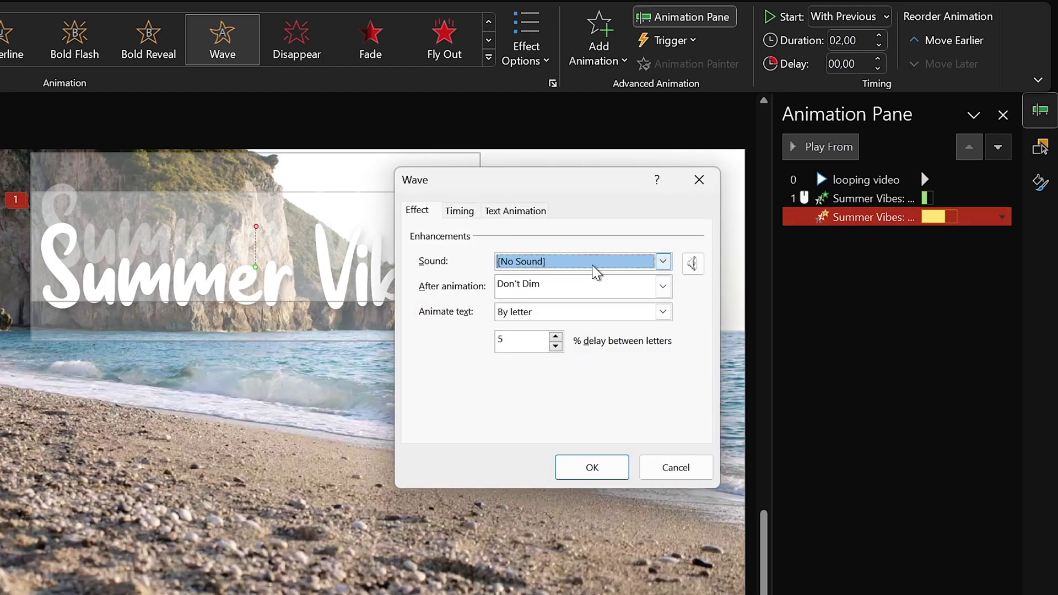
left_click(452, 209)
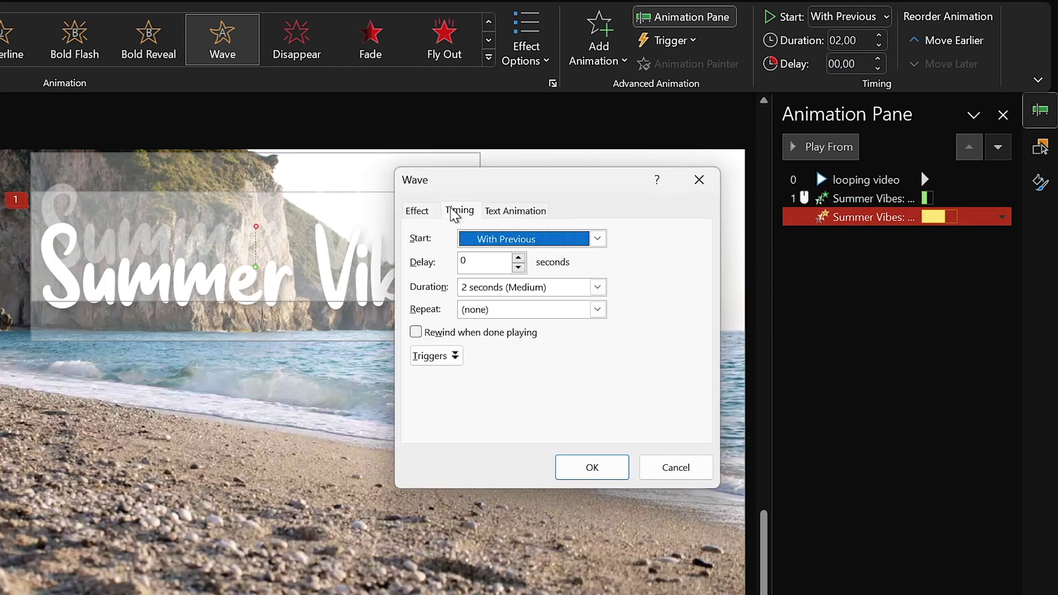
left_click(597, 309)
left_click(521, 416)
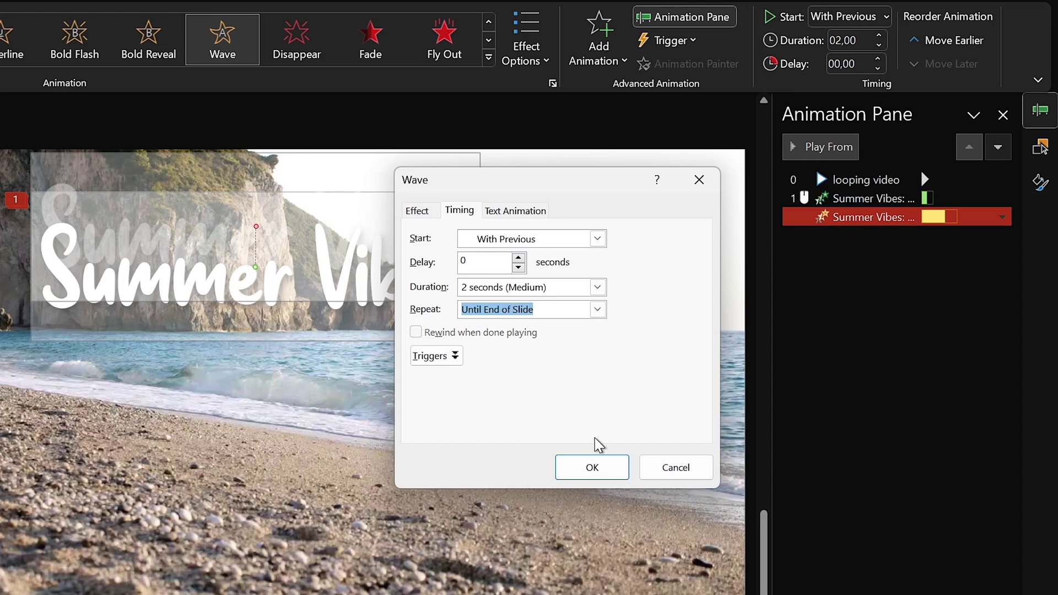
left_click(594, 468)
left_click(817, 404)
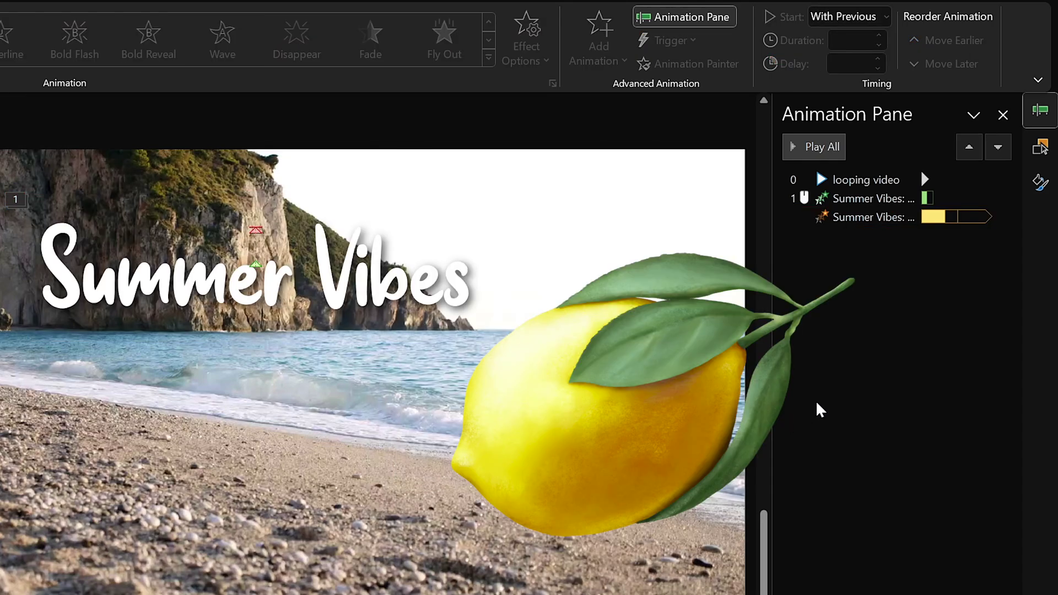
left_click(833, 181)
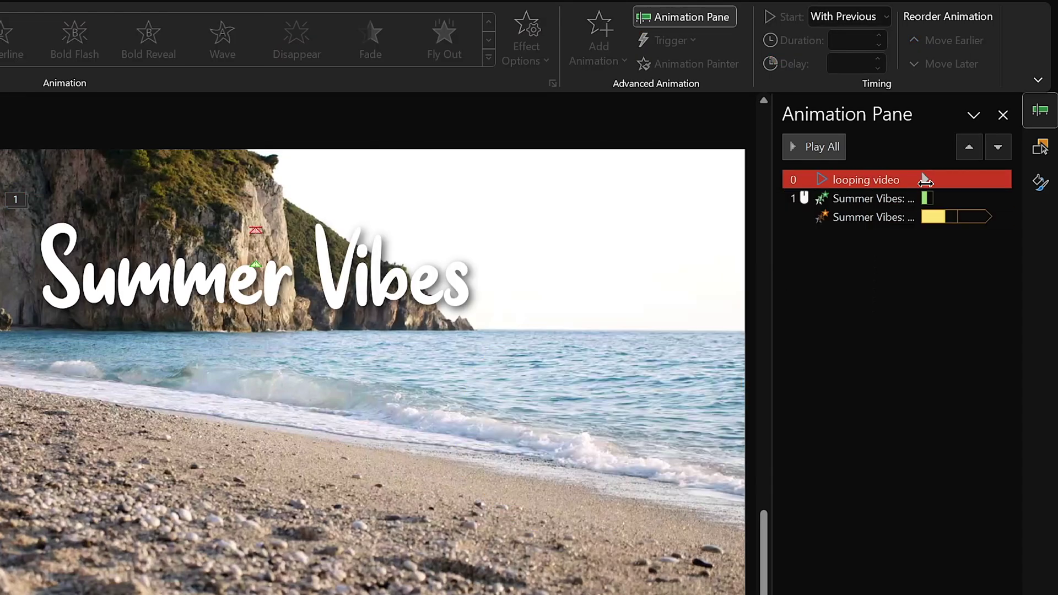
left_click(867, 216)
left_click(863, 199)
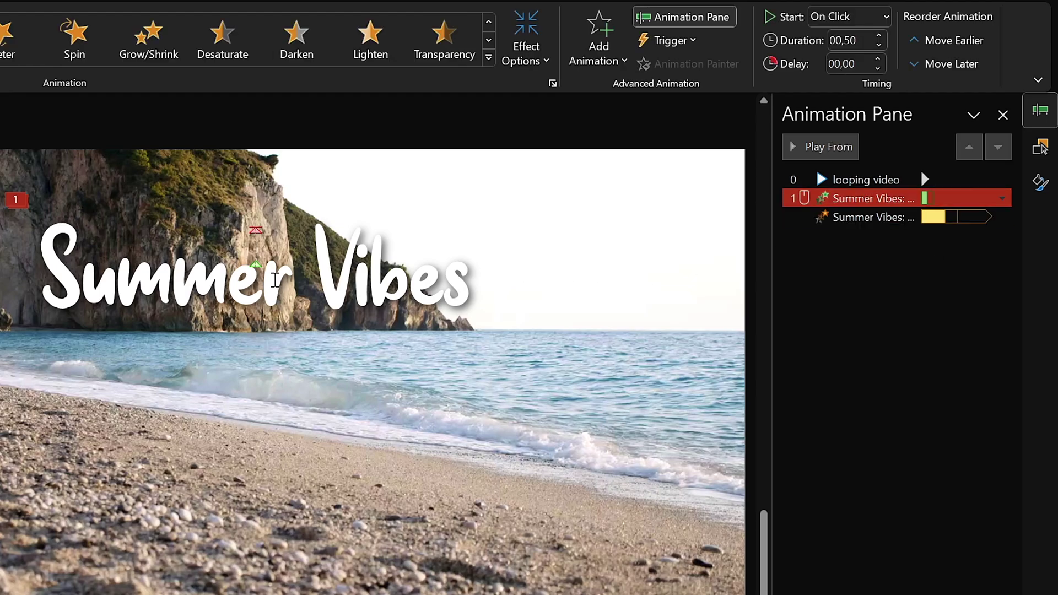
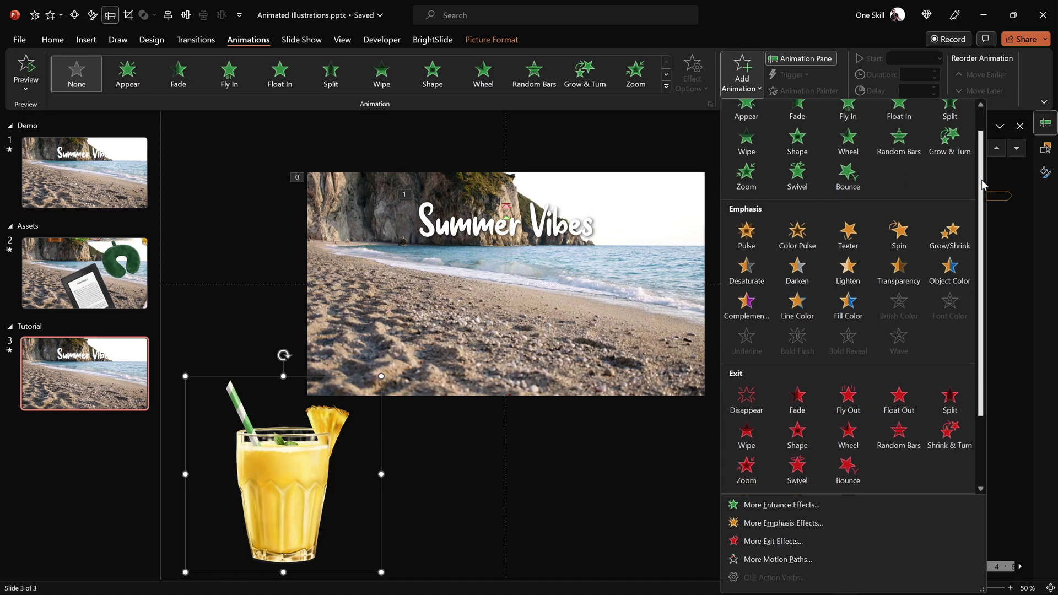
Add a Lines motion path between the off-slide cocktail and a point near the slide centre, and reverse the path direction.
left_click(751, 437)
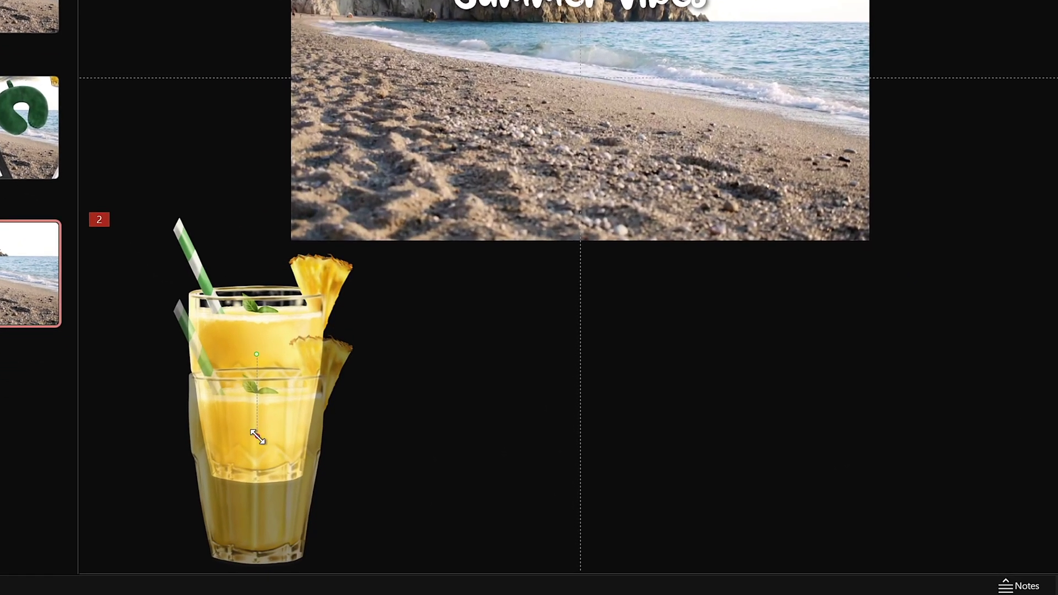
left_click_drag(256, 437, 581, 54)
scroll(581, 53, "up", 2)
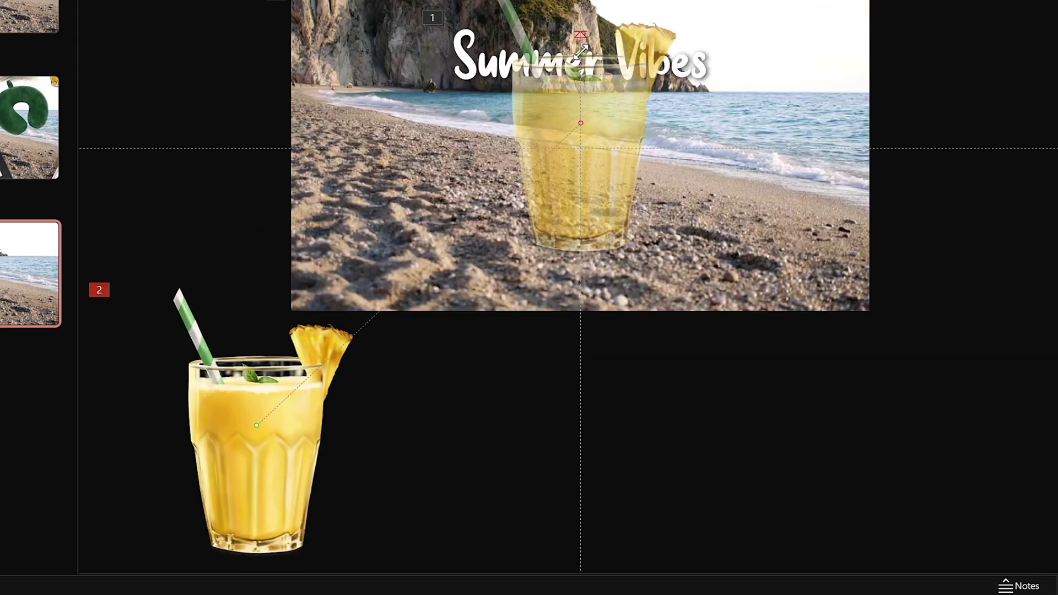
right_click(573, 131)
left_click(622, 199)
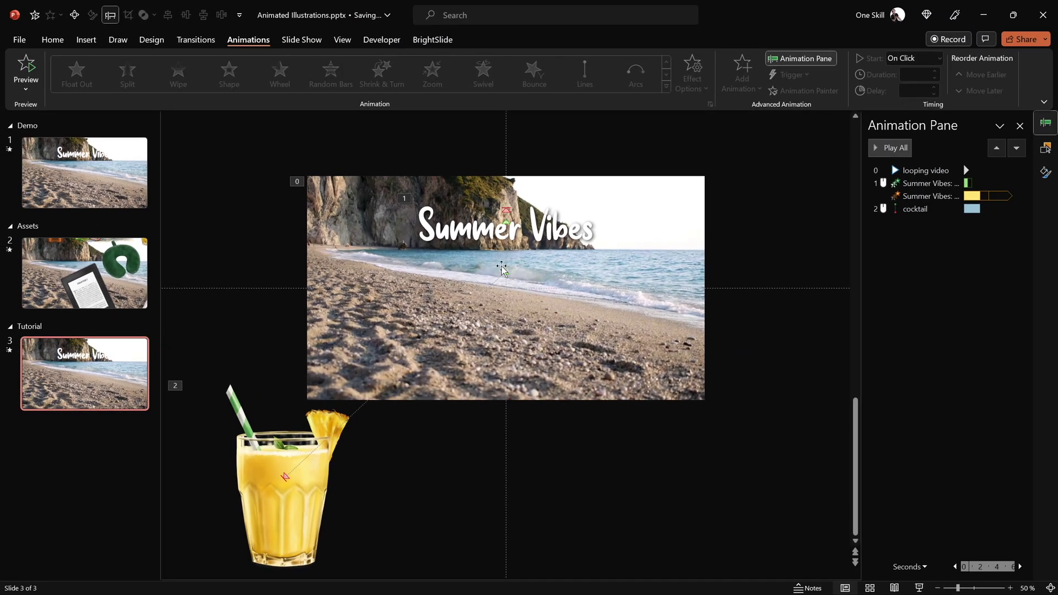
Set the cocktail's motion path to start With Previous with a duration of 4 seconds.
left_click(912, 209)
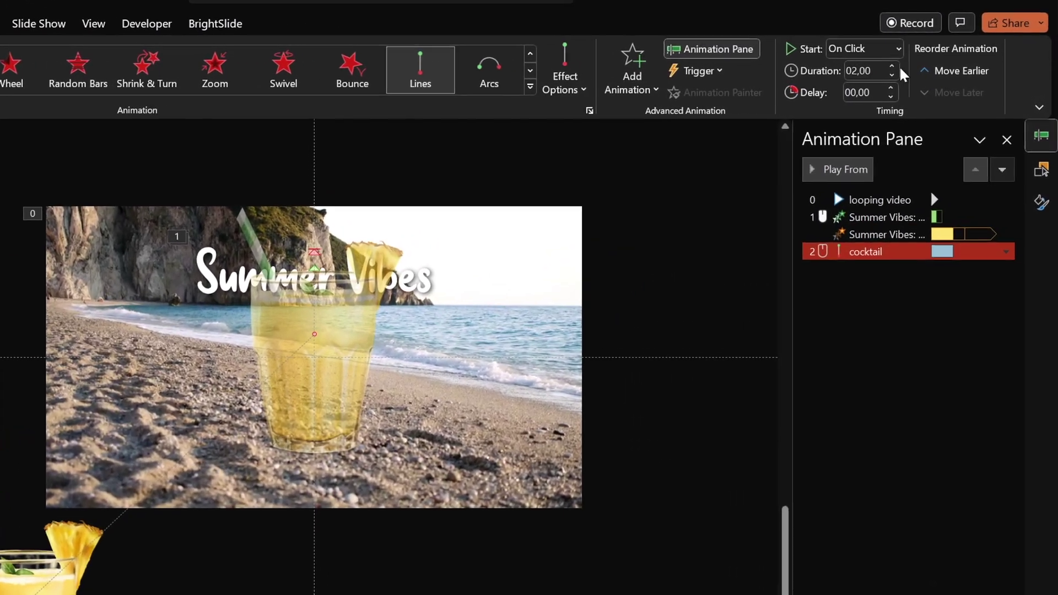
left_click(924, 58)
left_click(868, 94)
left_click(873, 69)
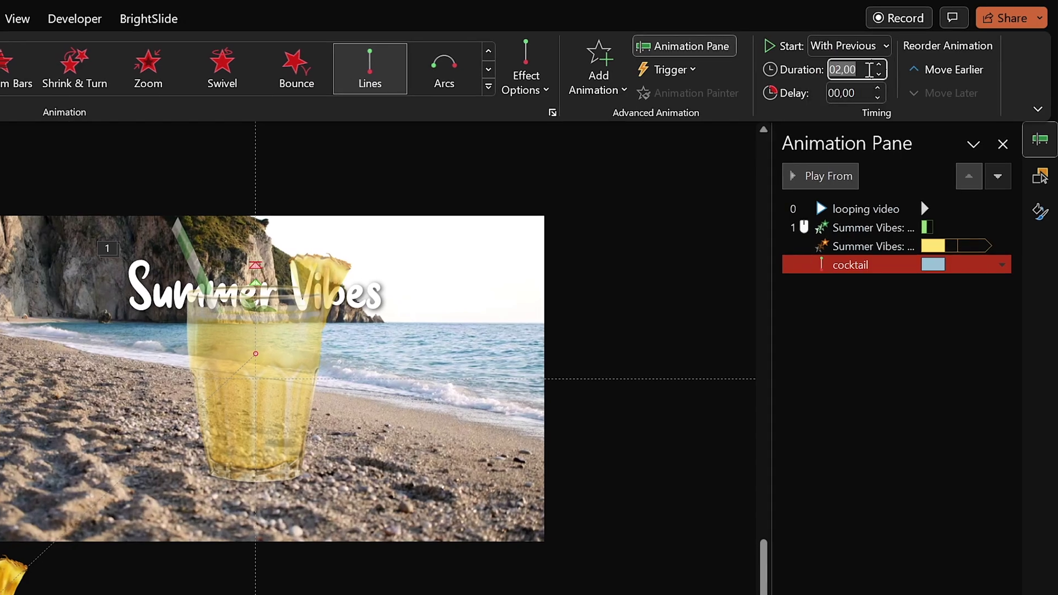
type("4")
key("Return")
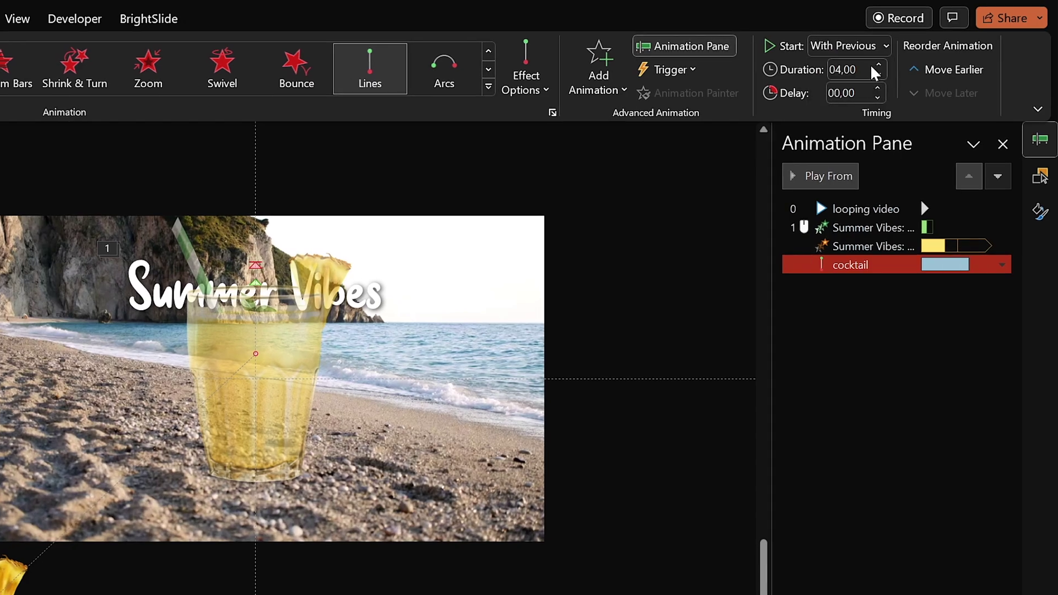
Give the cocktail's motion path a smooth start of 4 seconds and repeat it Until End of Slide.
double_click(851, 266)
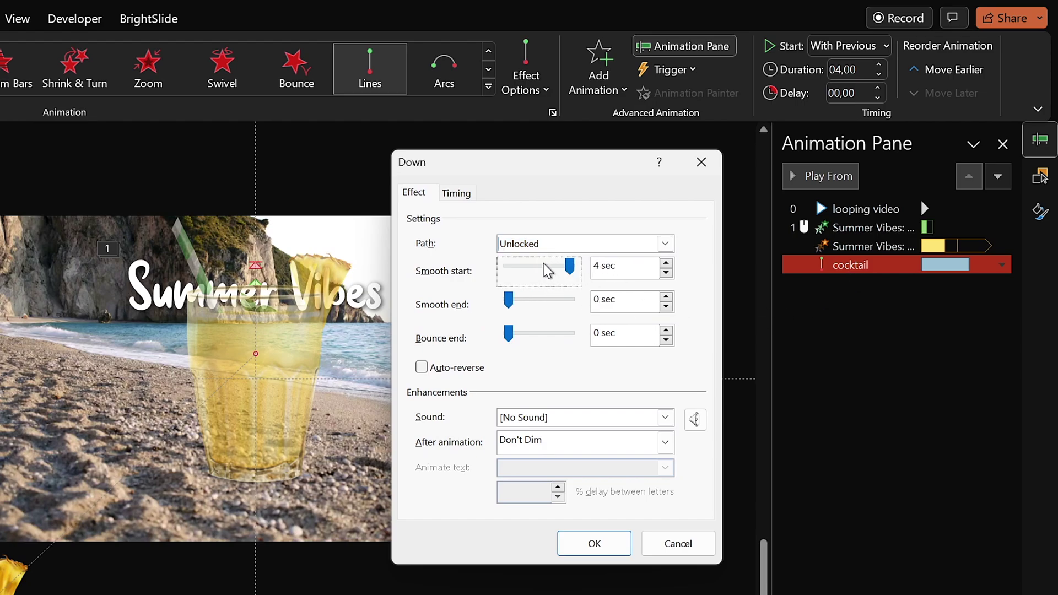
left_click(456, 194)
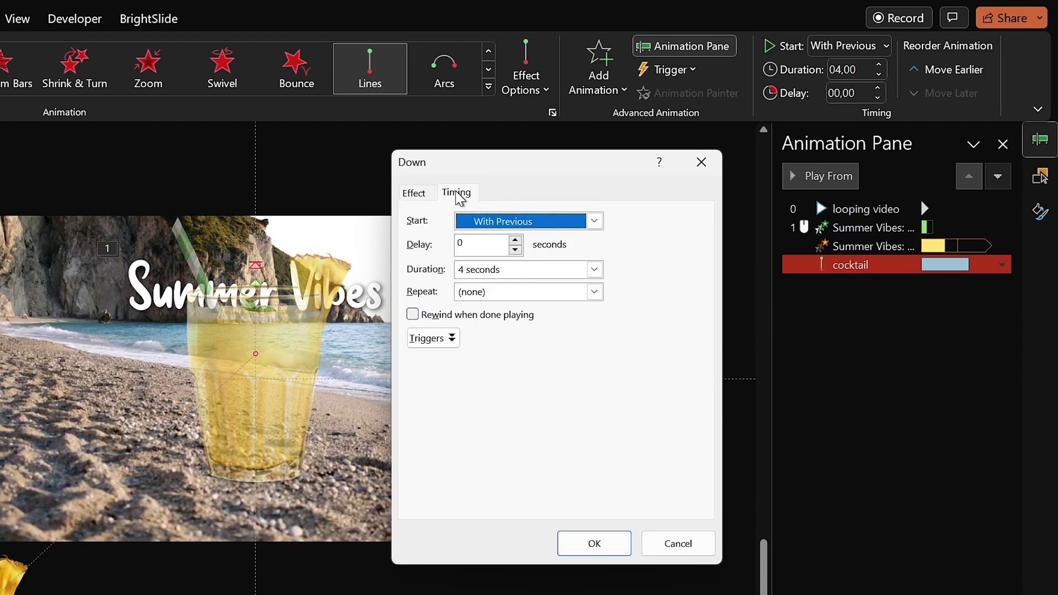
left_click(577, 298)
left_click(513, 398)
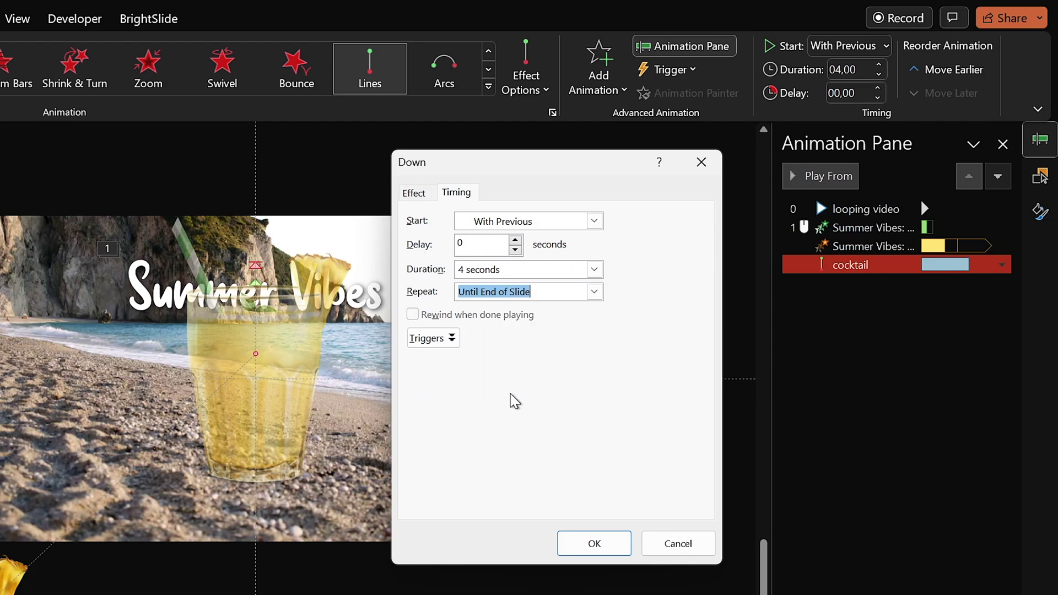
left_click(590, 543)
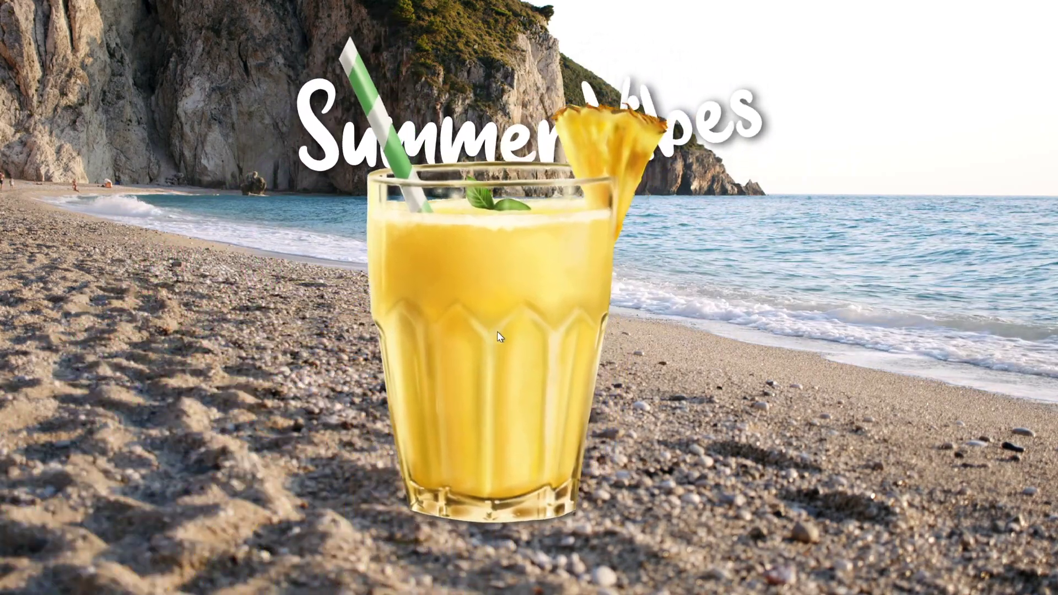
key("Escape")
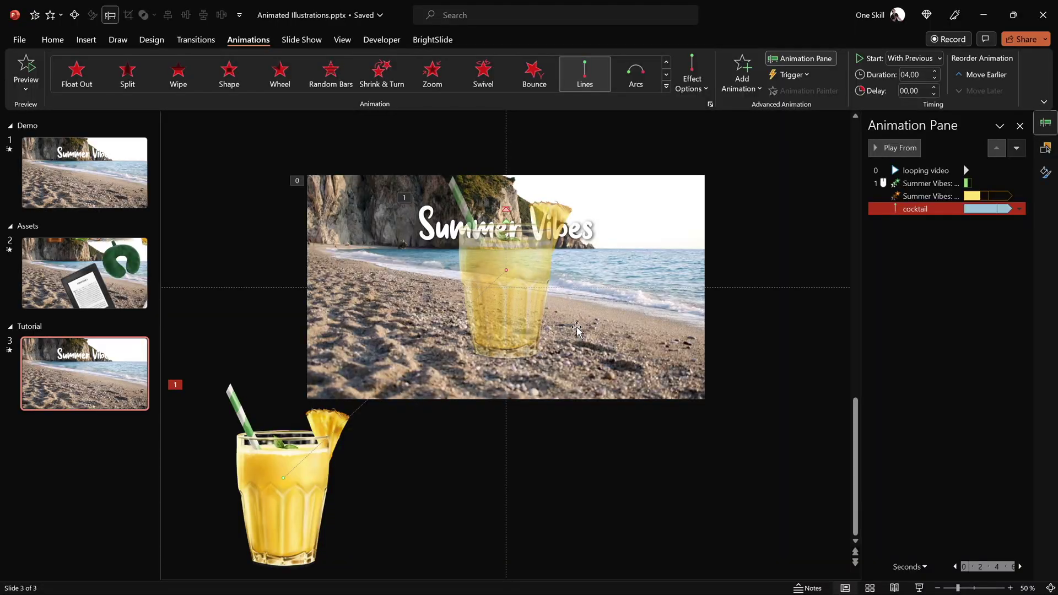
Add a Basic Zoom entrance effect to the cocktail and place it before the cocktail's motion path in the animation order.
left_click(292, 446)
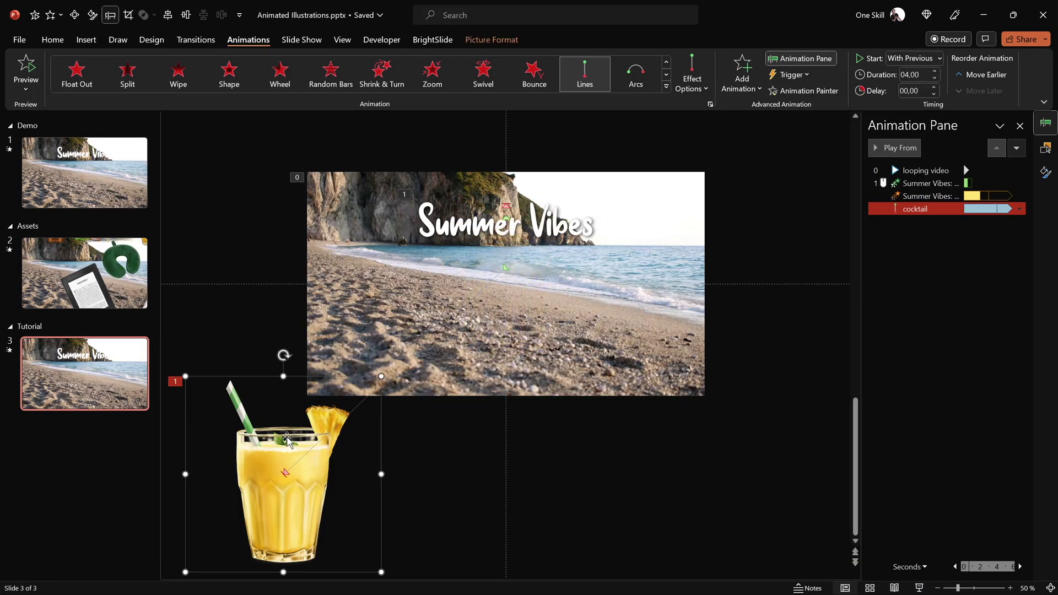
left_click(744, 77)
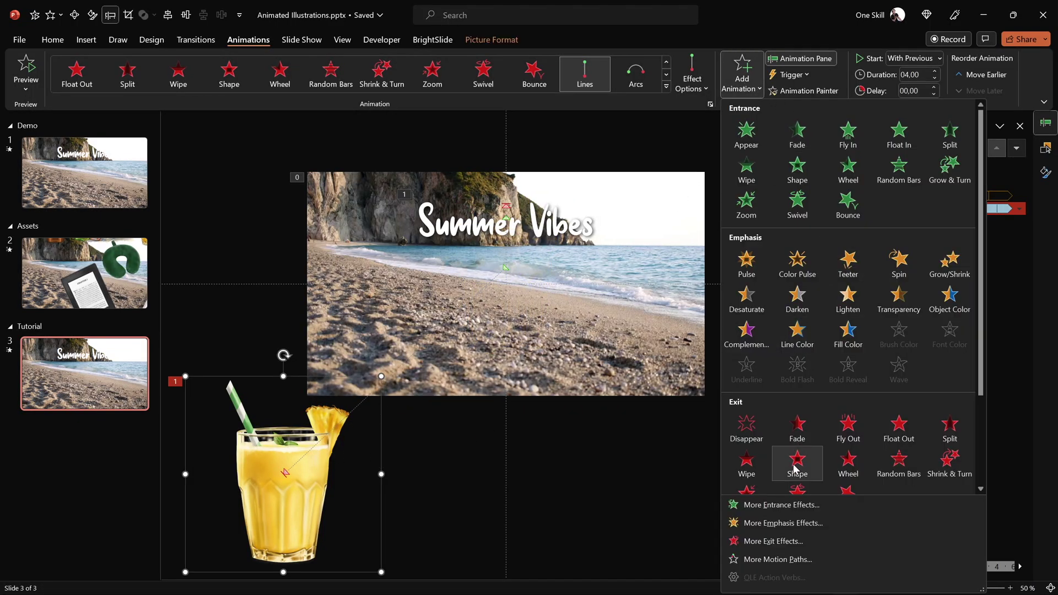
left_click(781, 505)
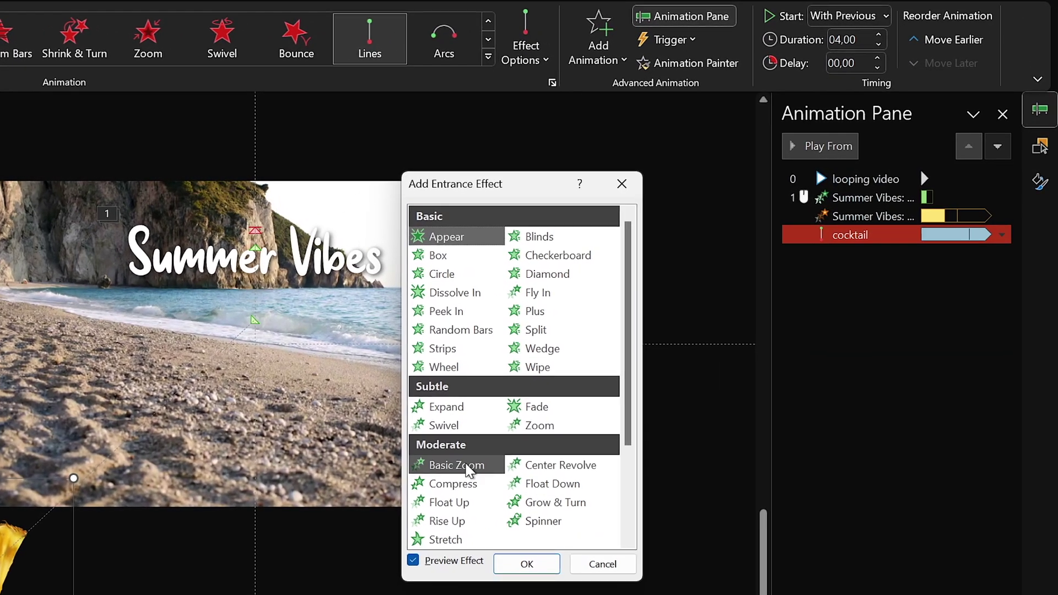
left_click(481, 357)
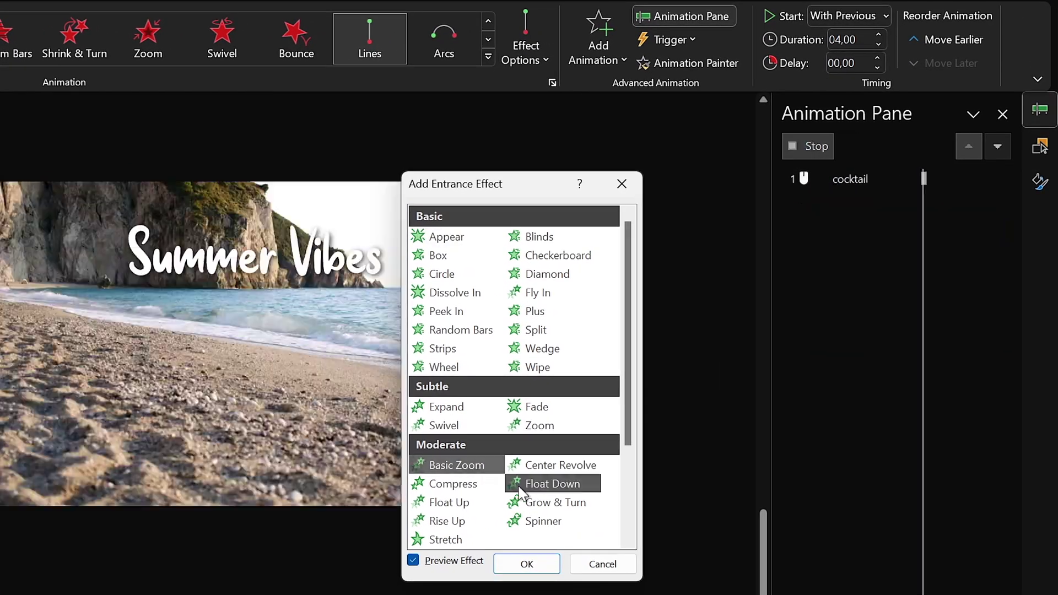
left_click(527, 564)
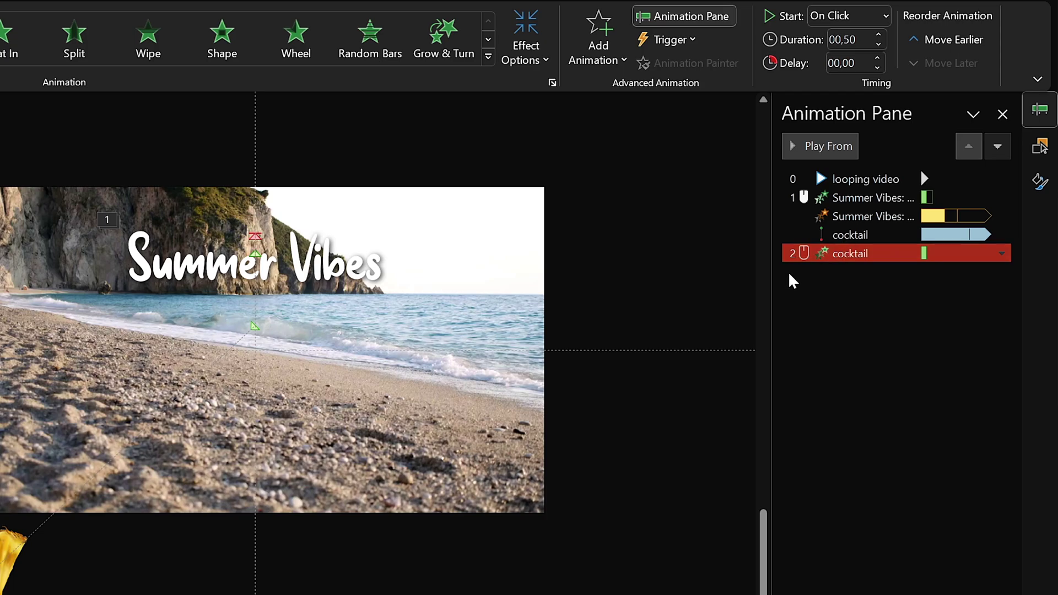
left_click_drag(772, 278, 695, 280)
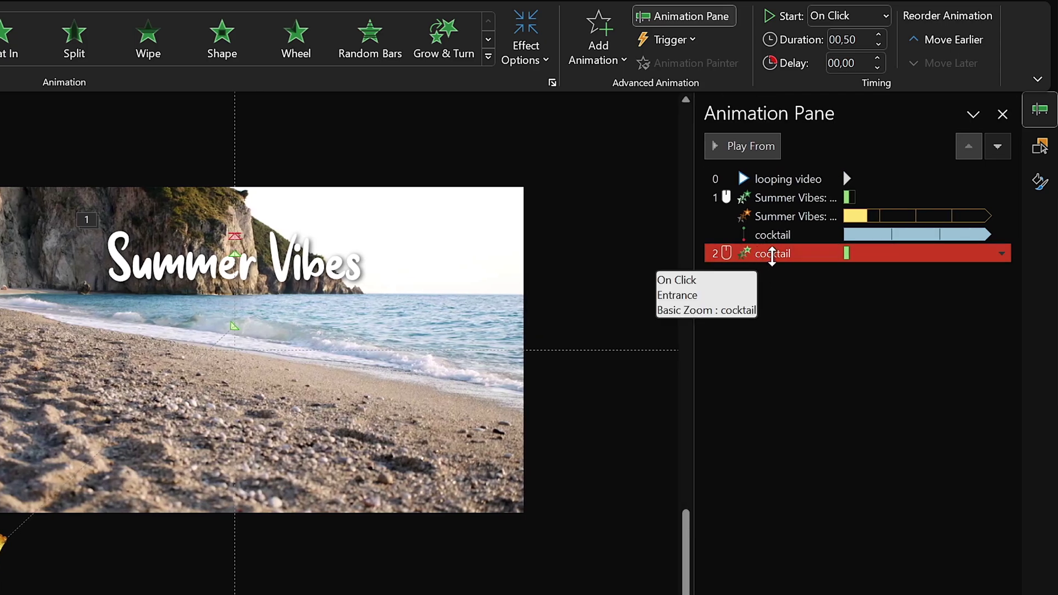
left_click_drag(758, 259, 772, 231)
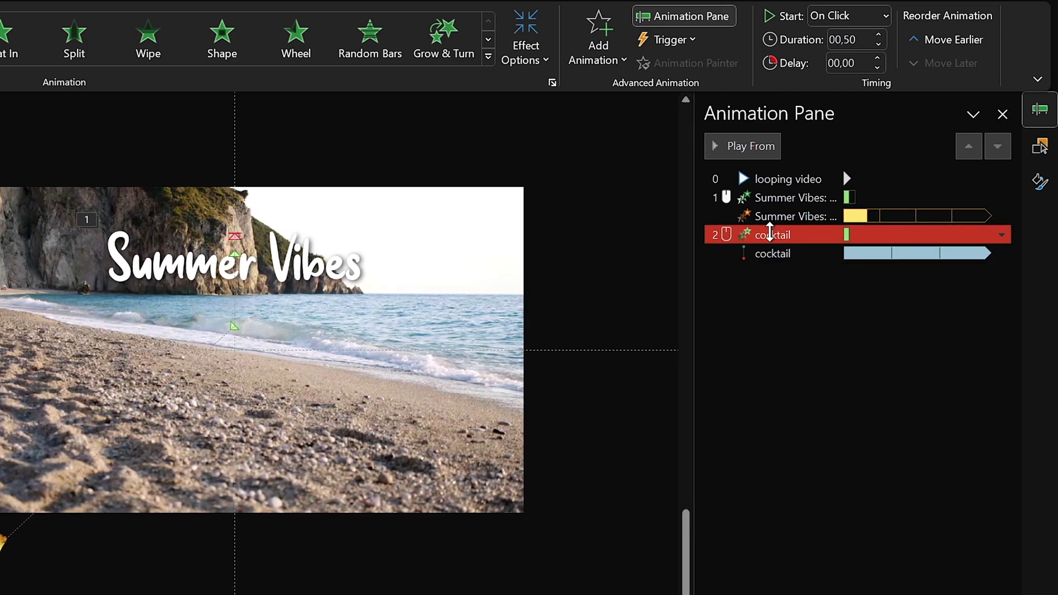
Set the cocktail's Basic Zoom entrance to start With Previous with a duration of 4 seconds.
left_click(868, 16)
left_click(865, 63)
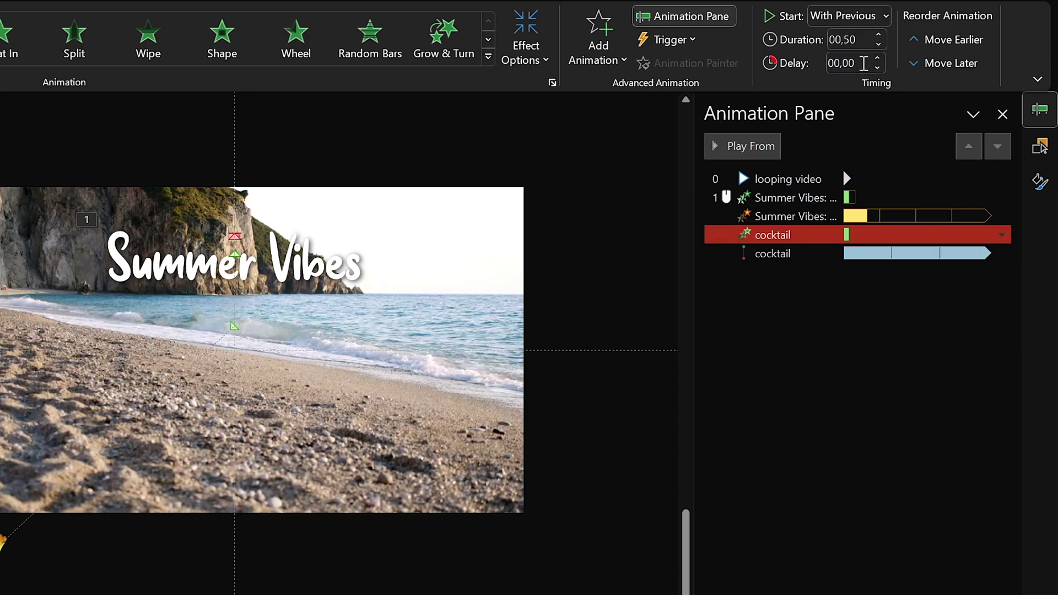
left_click(871, 38)
type("4")
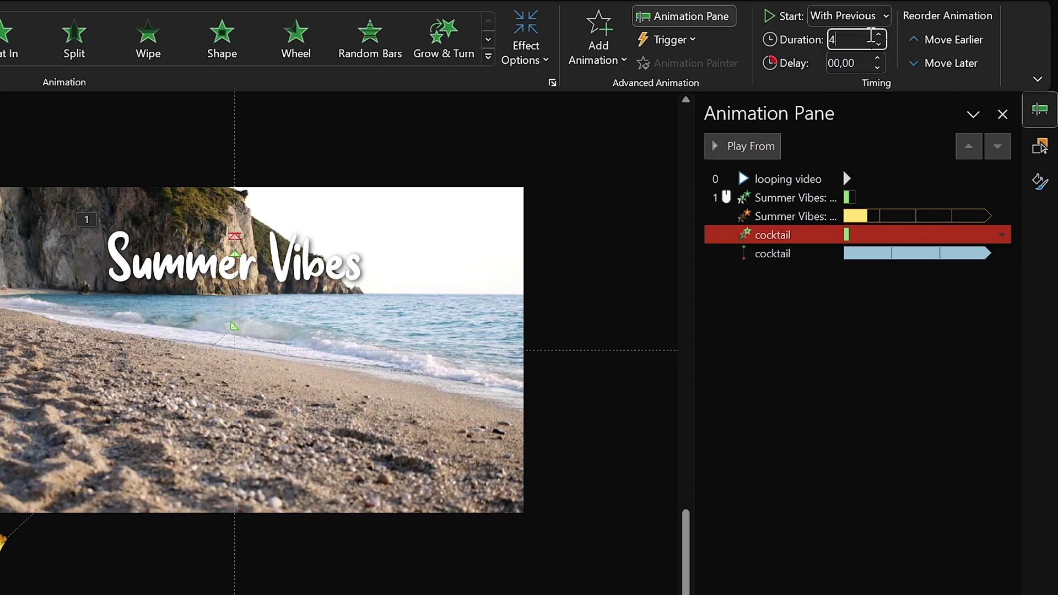
key("Return")
Set the cocktail's Basic Zoom to repeat Until End of Slide and preview the slide in a slide show.
left_click(785, 248, "shift")
double_click(779, 237)
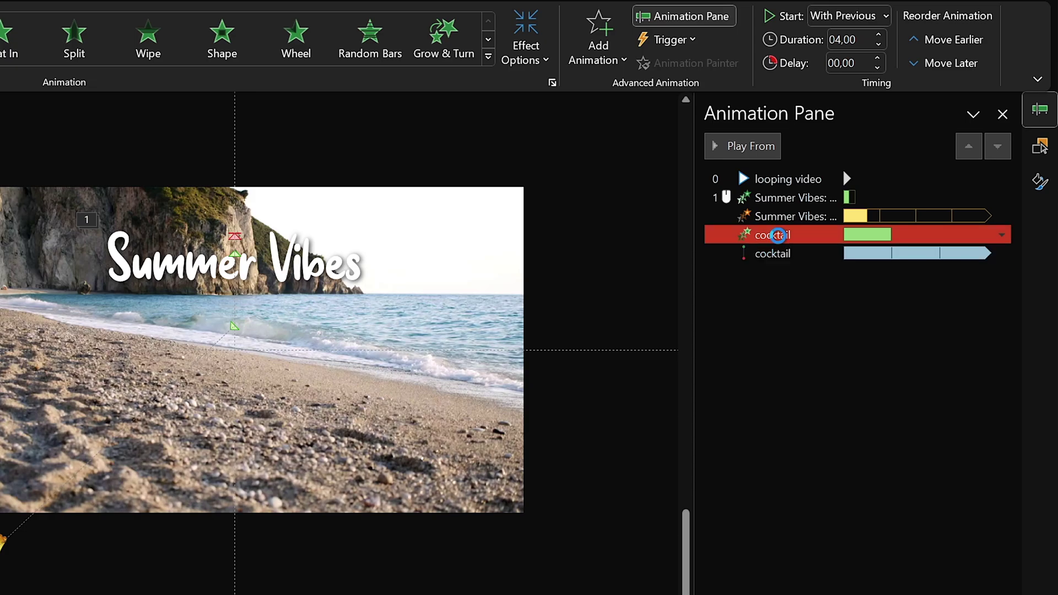
left_click(459, 210)
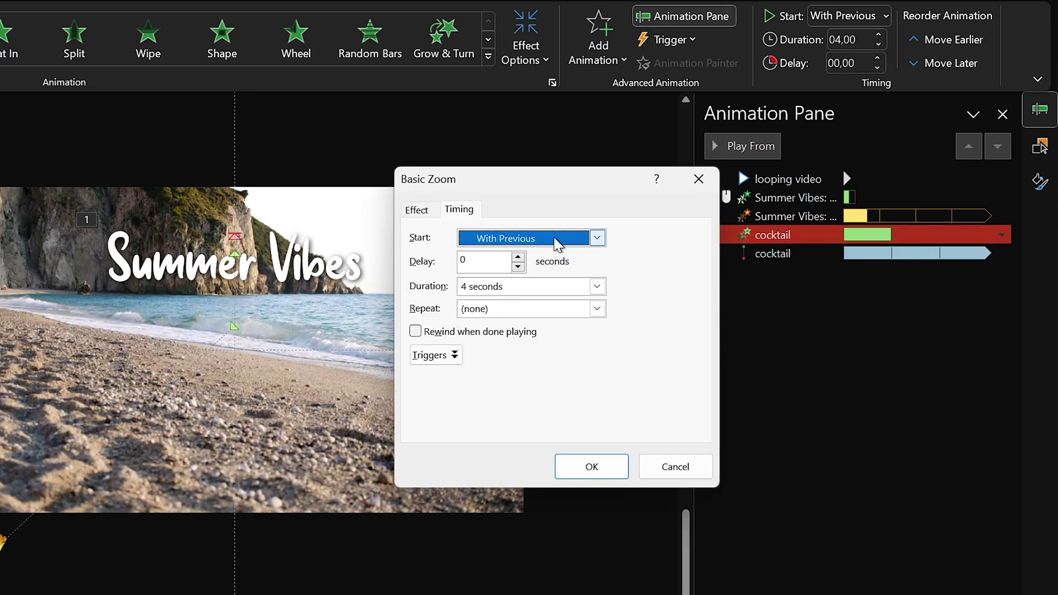
left_click(597, 310)
left_click(522, 414)
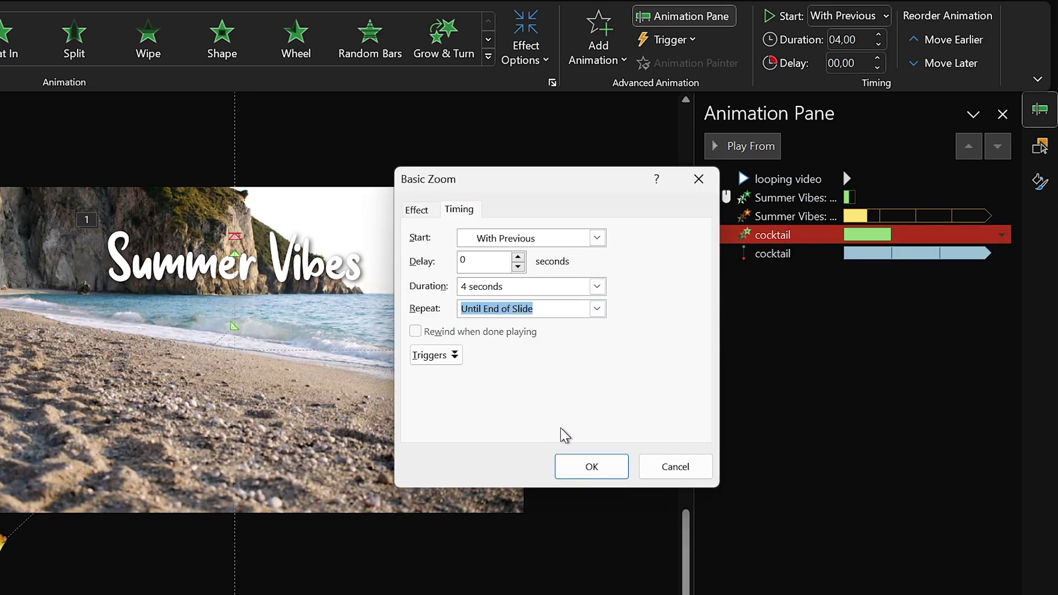
left_click(600, 468)
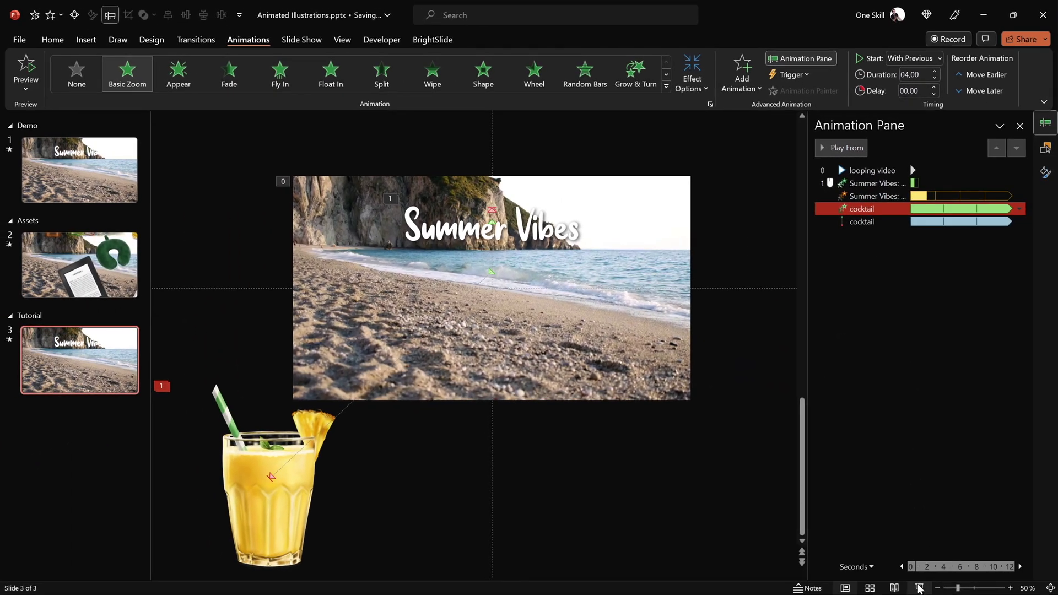
left_click(920, 588)
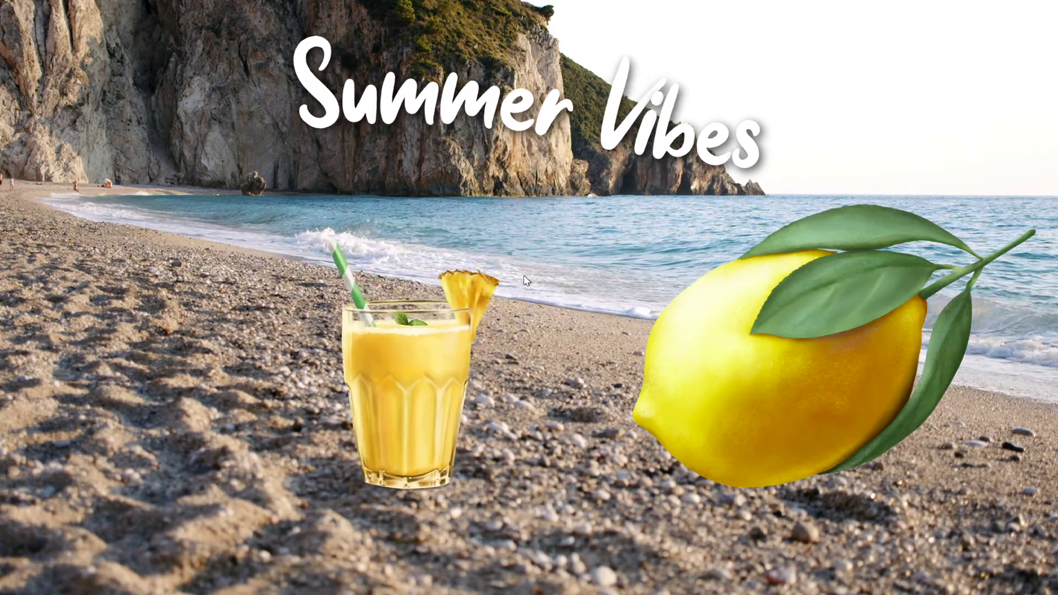
key("Escape")
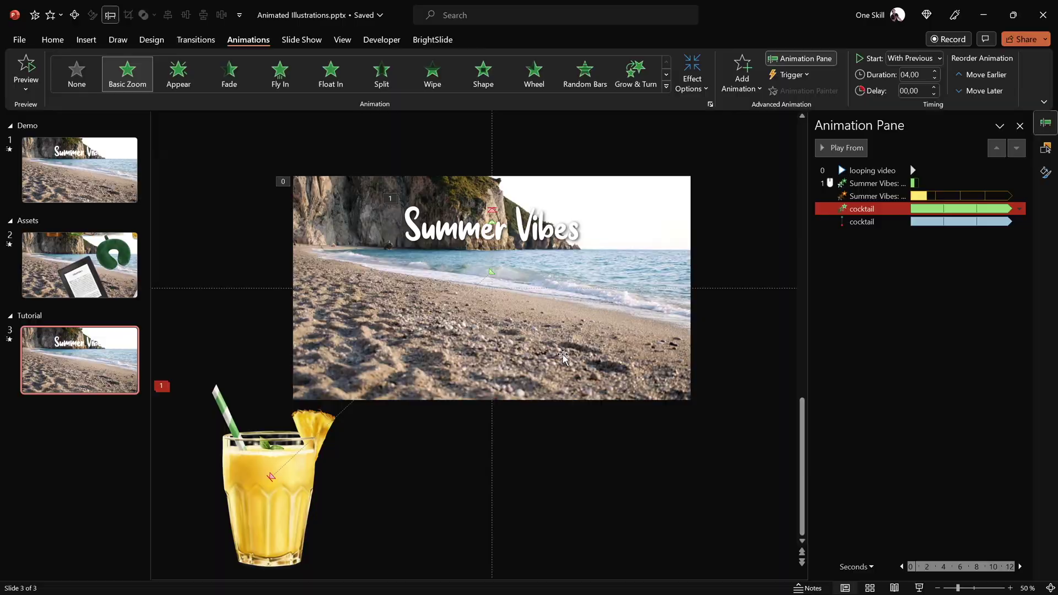
Copy the beach umbrella illustration from the Assets slide to the Tutorial slide and place it off the slide's lower-right corner.
left_click(102, 267)
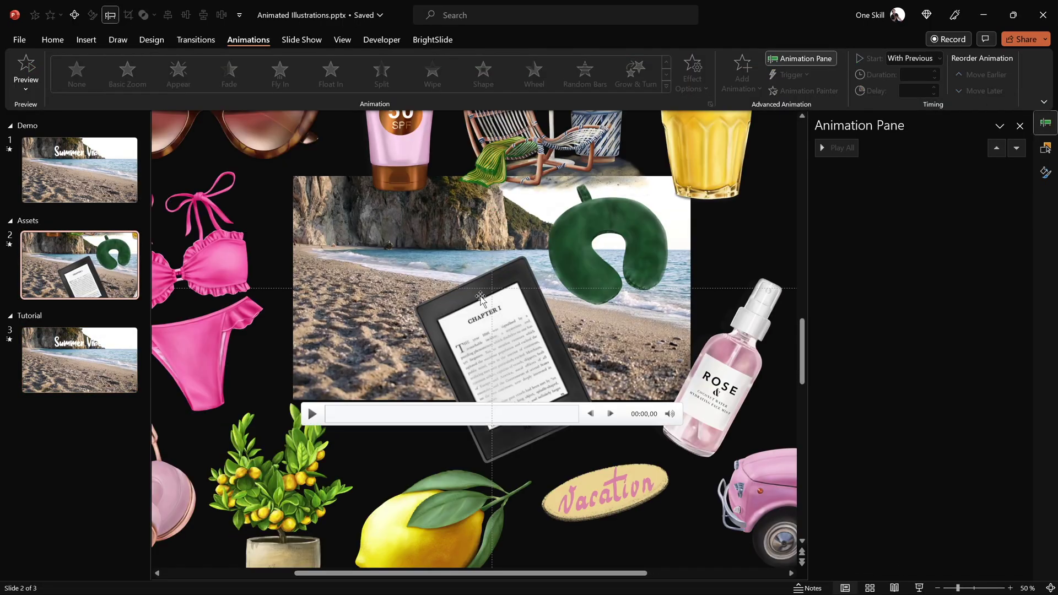
scroll(485, 301, "down", 3)
left_click(513, 189)
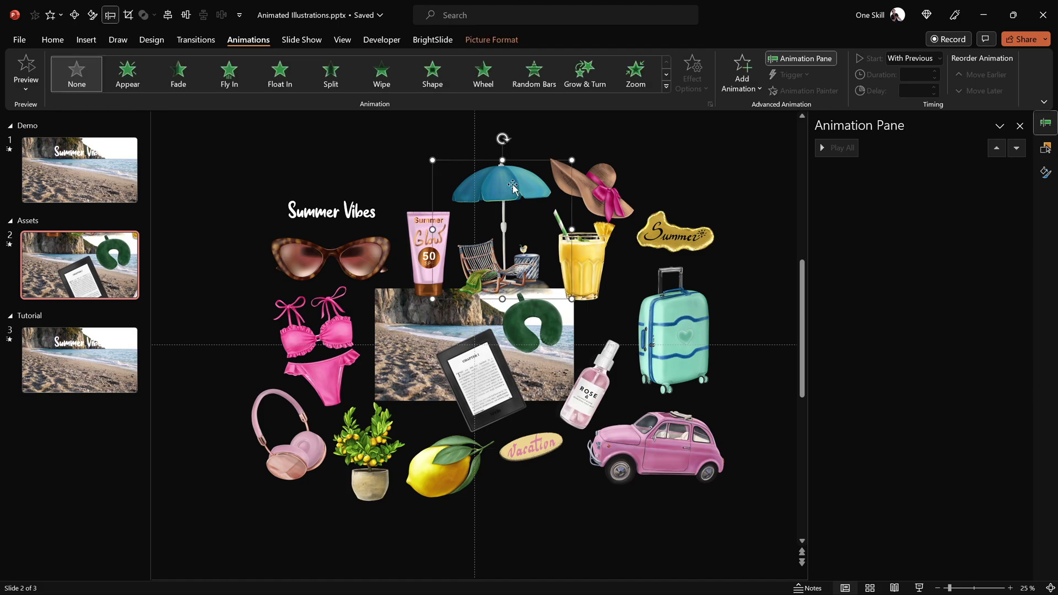
left_click(97, 349)
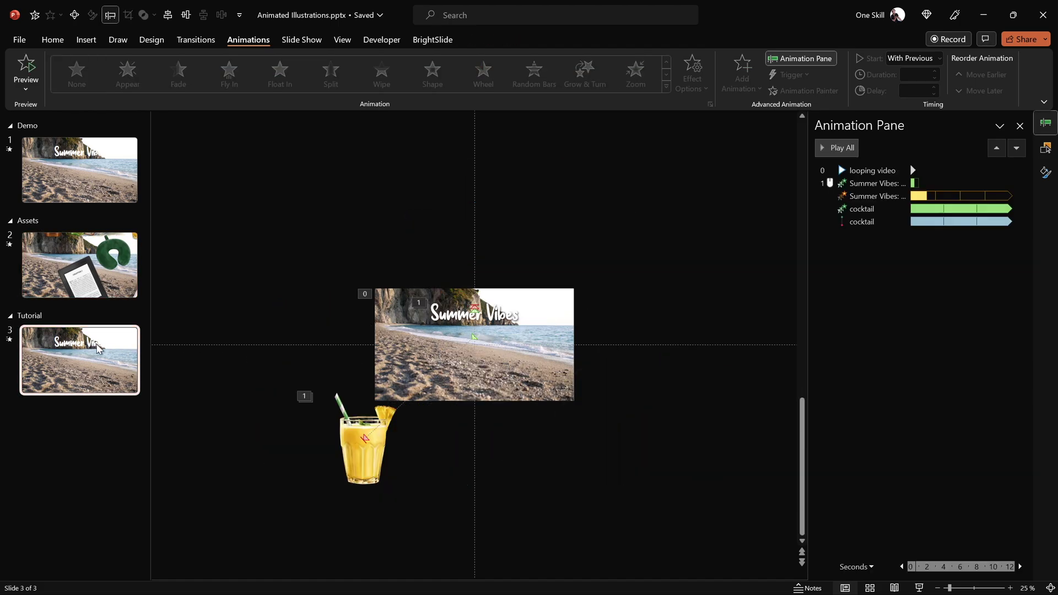
key("ctrl+v")
left_click_drag(510, 207, 635, 409)
scroll(652, 413, "up", 1)
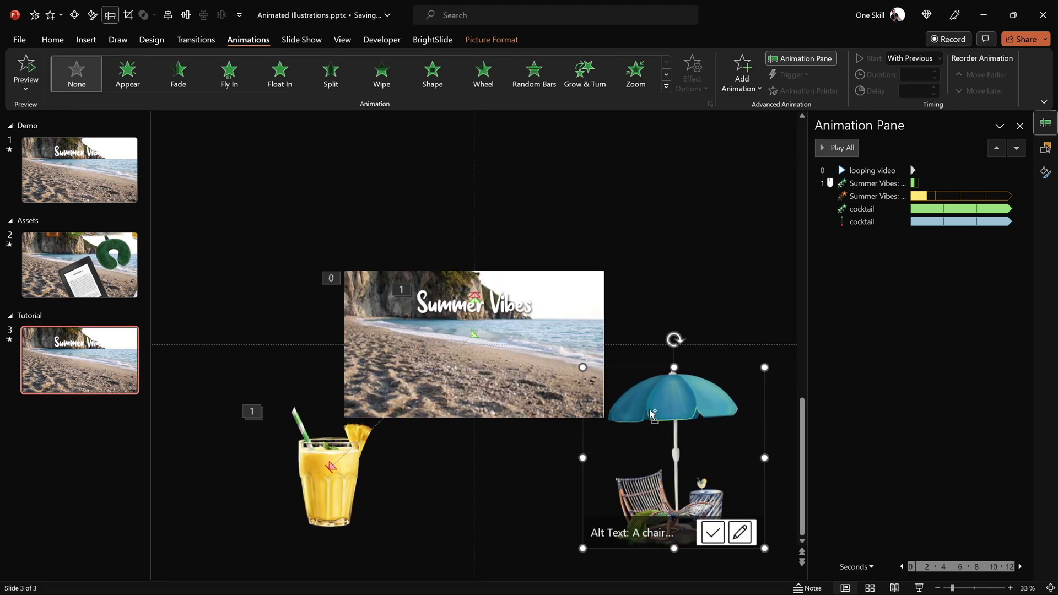
left_click(646, 320)
Copy the cocktail's animations to the umbrella with Animation Painter and move its motion path's start point to the slide centre.
left_click(332, 456)
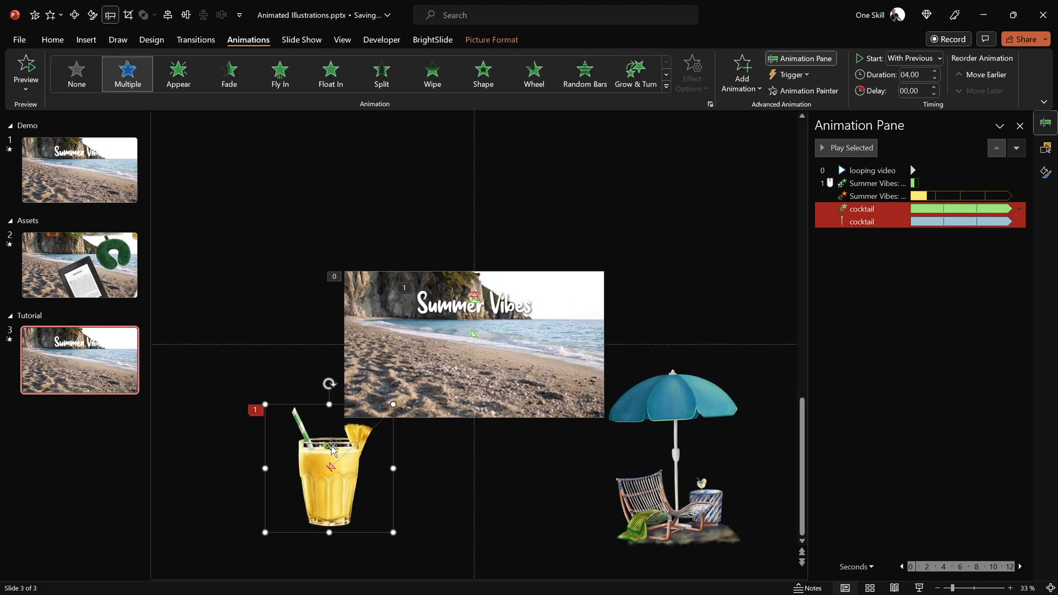
left_click(786, 91)
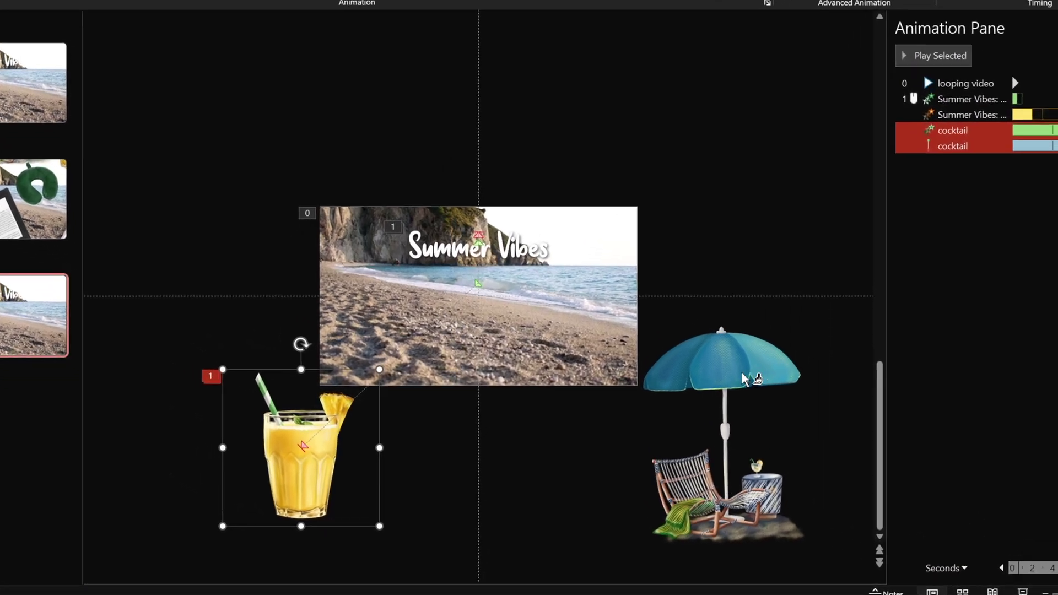
left_click(704, 404)
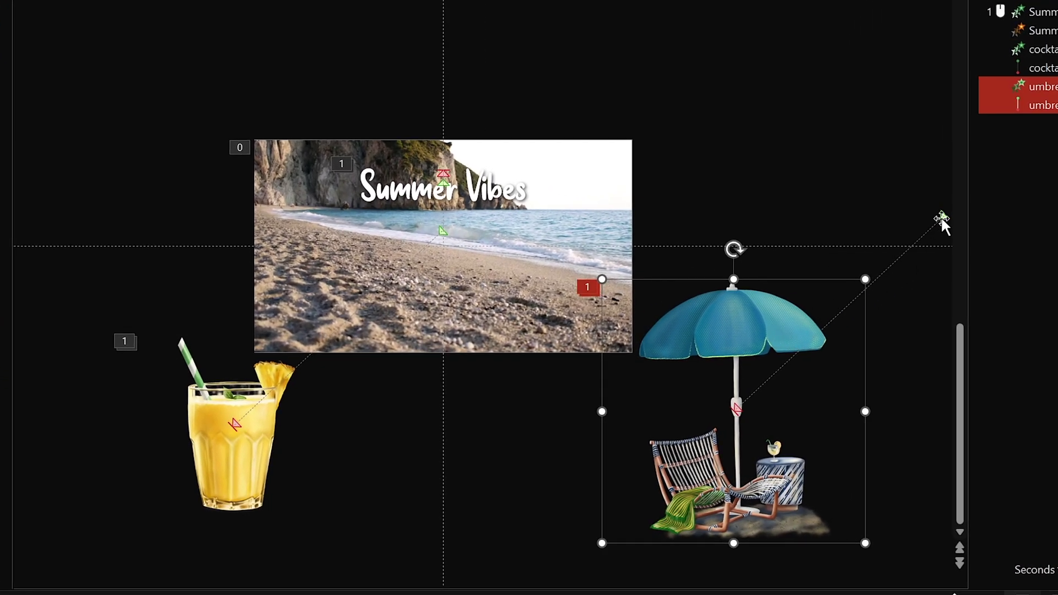
left_click(941, 216)
left_click_drag(848, 205, 319, 235)
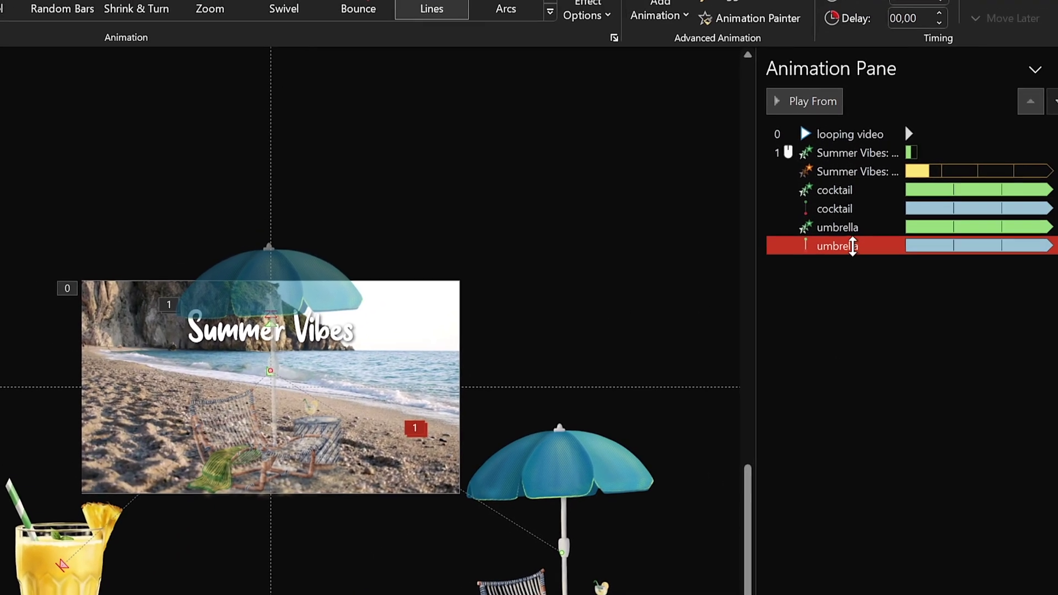
Set the delay of both umbrella animations to 1 second.
left_click(1047, 87)
left_click(1050, 104, "shift")
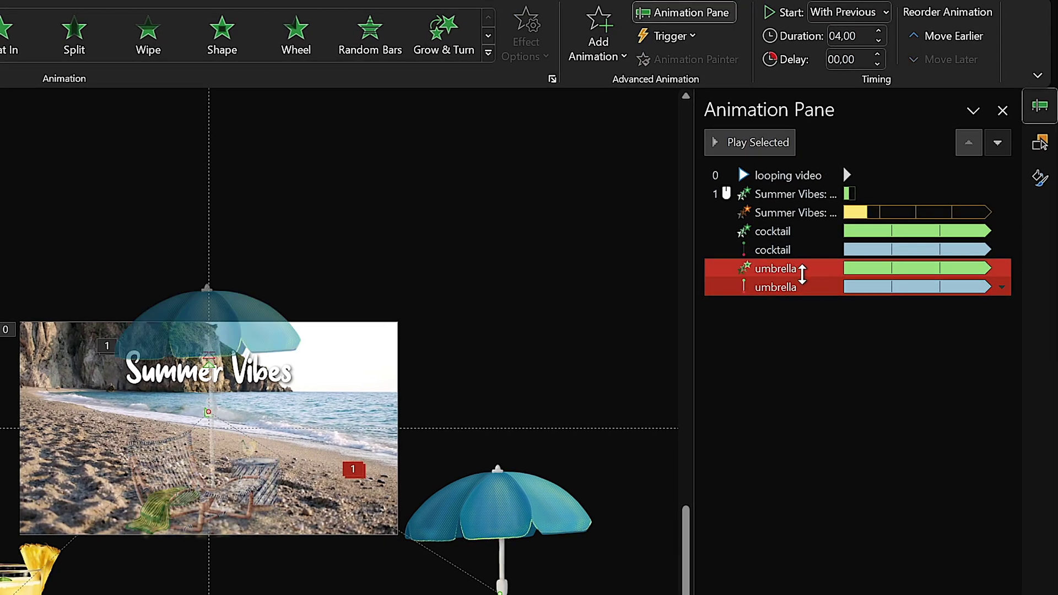
left_click(861, 59)
type("1")
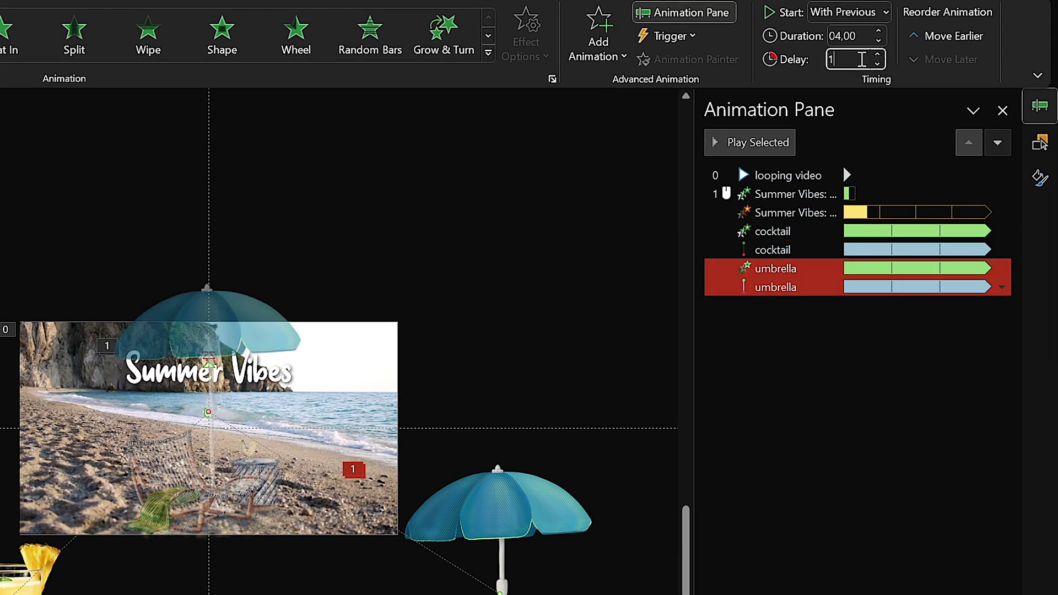
key("Return")
left_click(567, 323)
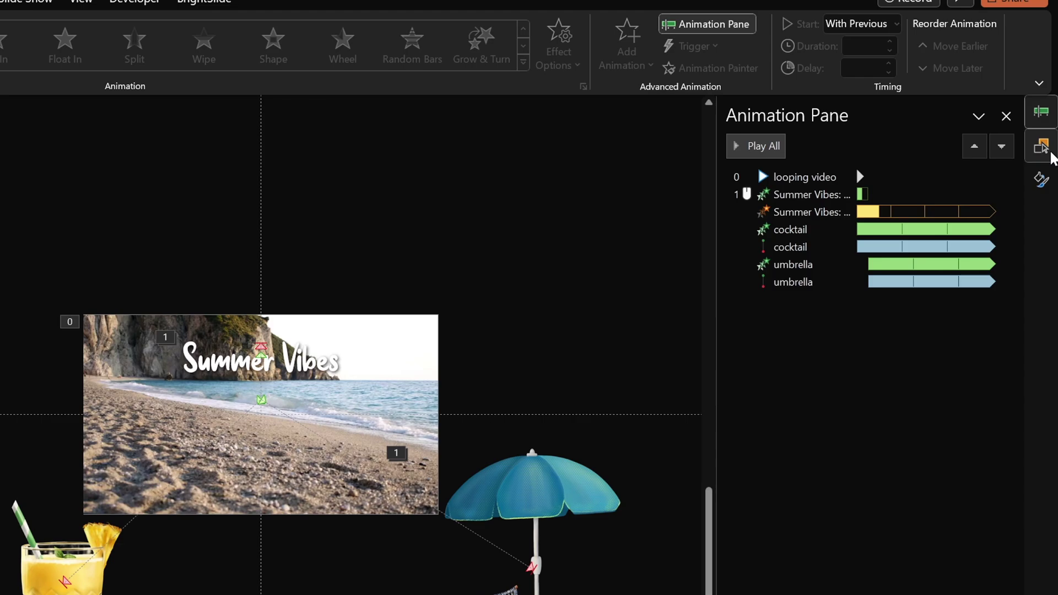
Bring the cocktail in front of the umbrella in the slide's object stacking order.
left_click(1046, 148)
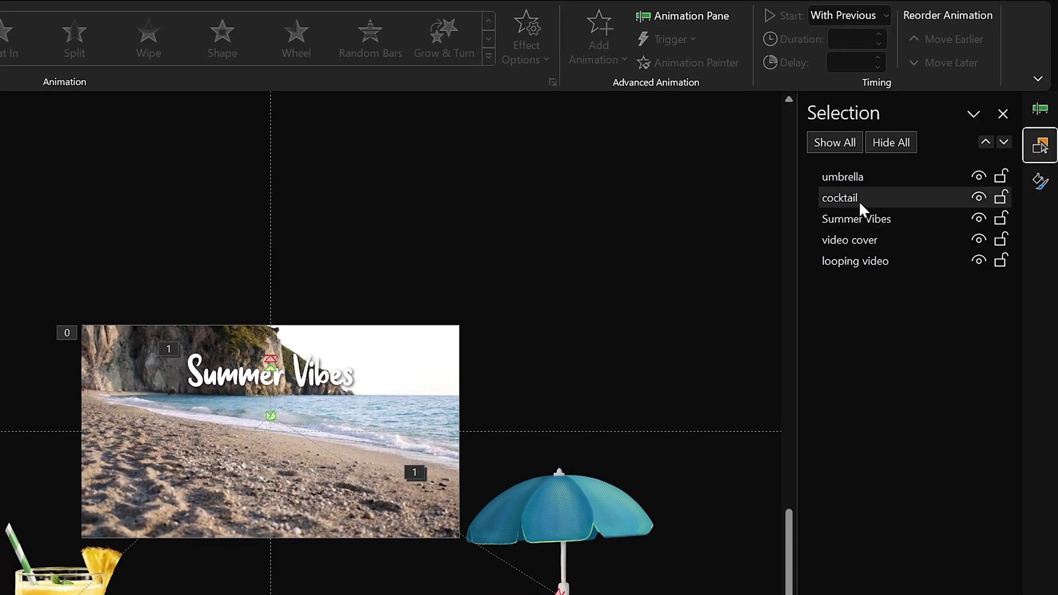
left_click(859, 200)
left_click_drag(842, 199, 848, 175)
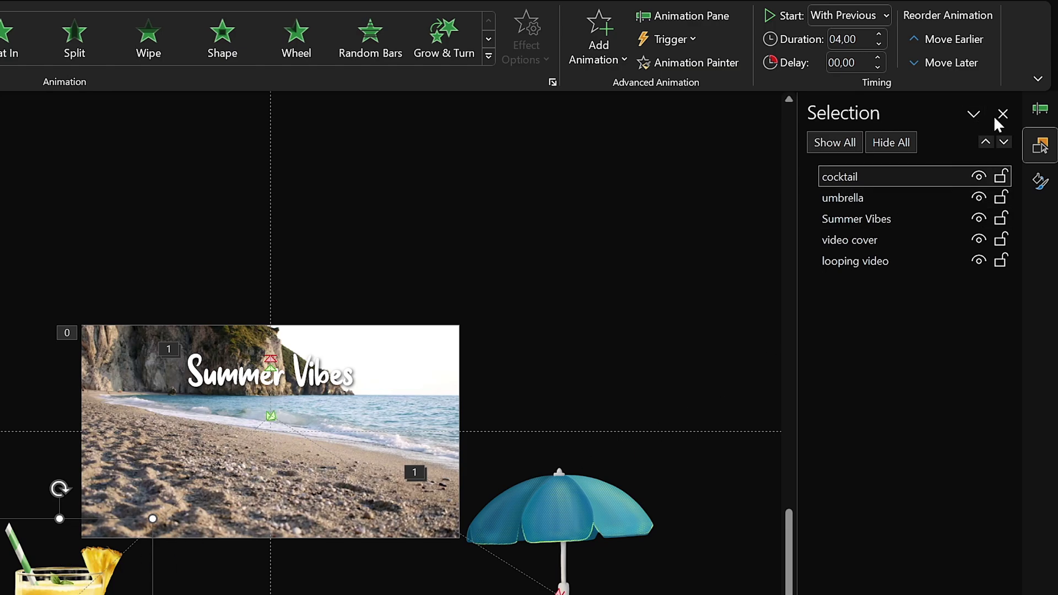
Return to the slide's animation list and select the looping video's animation.
left_click(1041, 109)
left_click(849, 176)
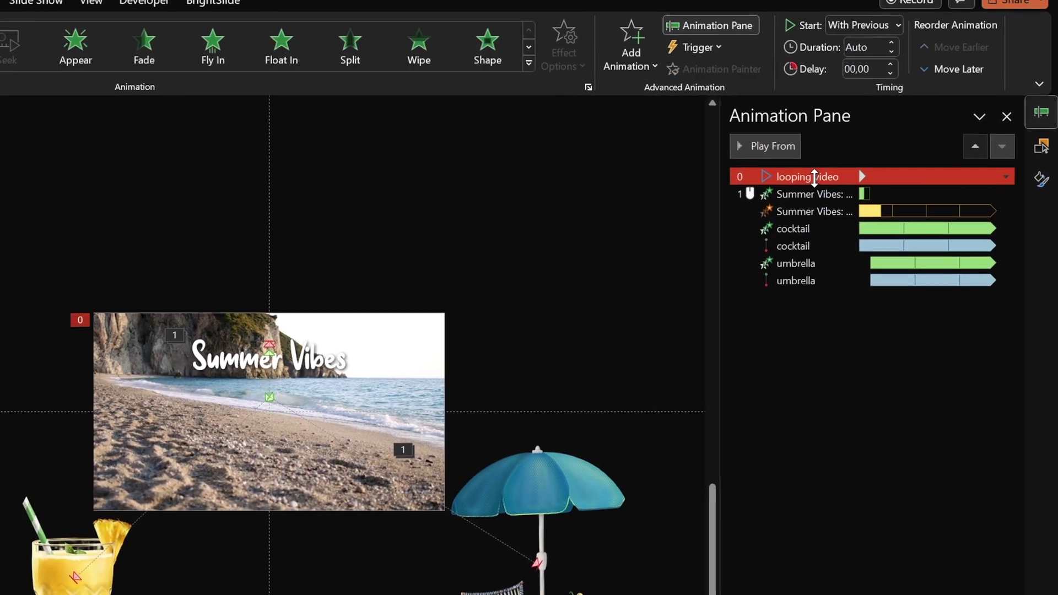